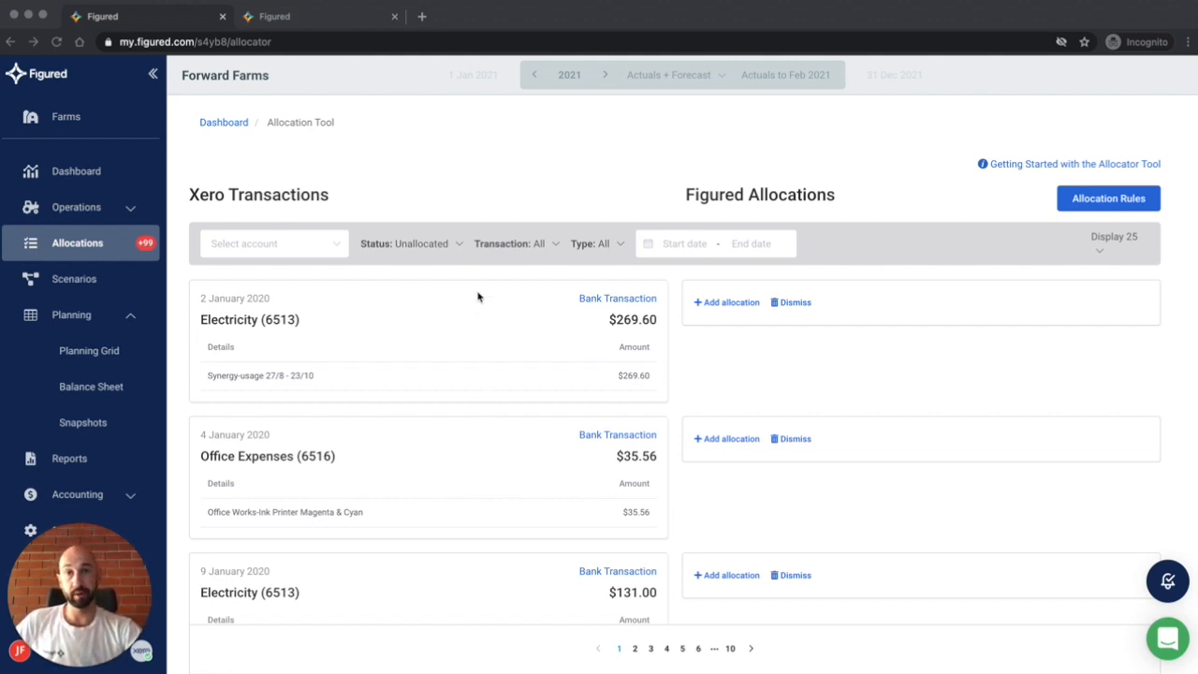
Step: Examine the account, status, transaction and type filter options available for the Xero transactions
{"action": "scroll", "coordinate": [469, 534], "scroll_direction": "down", "scroll_amount": 2}
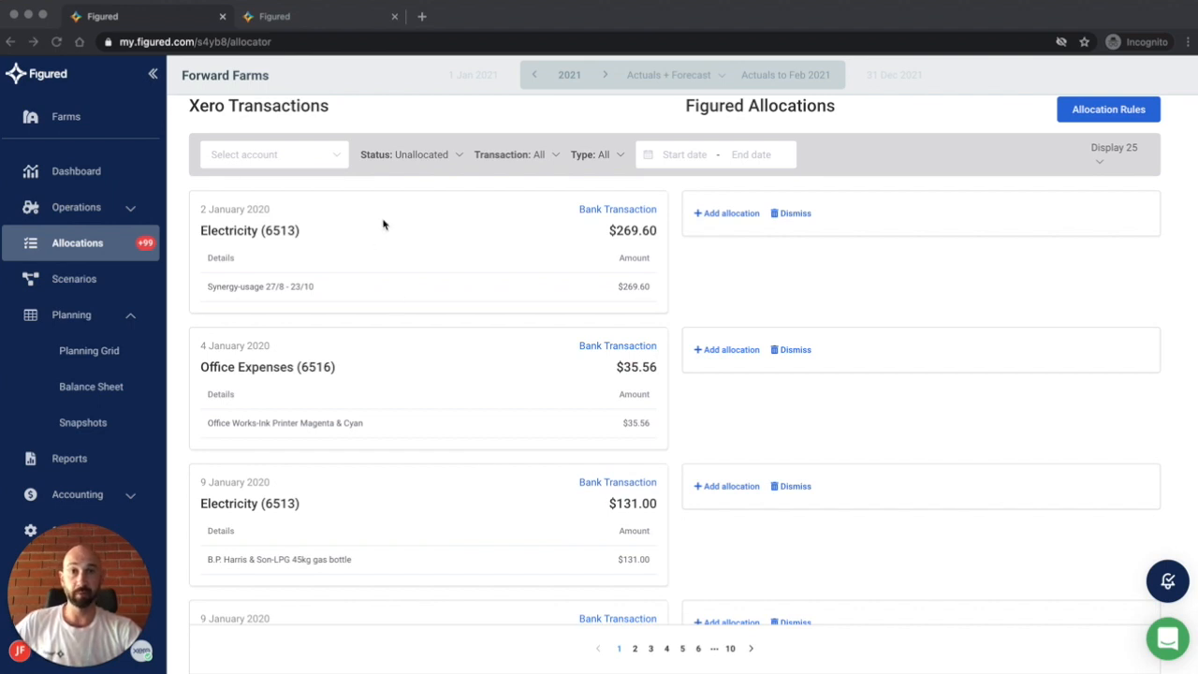
{"action": "left_click", "coordinate": [301, 159]}
{"action": "left_click", "coordinate": [403, 157]}
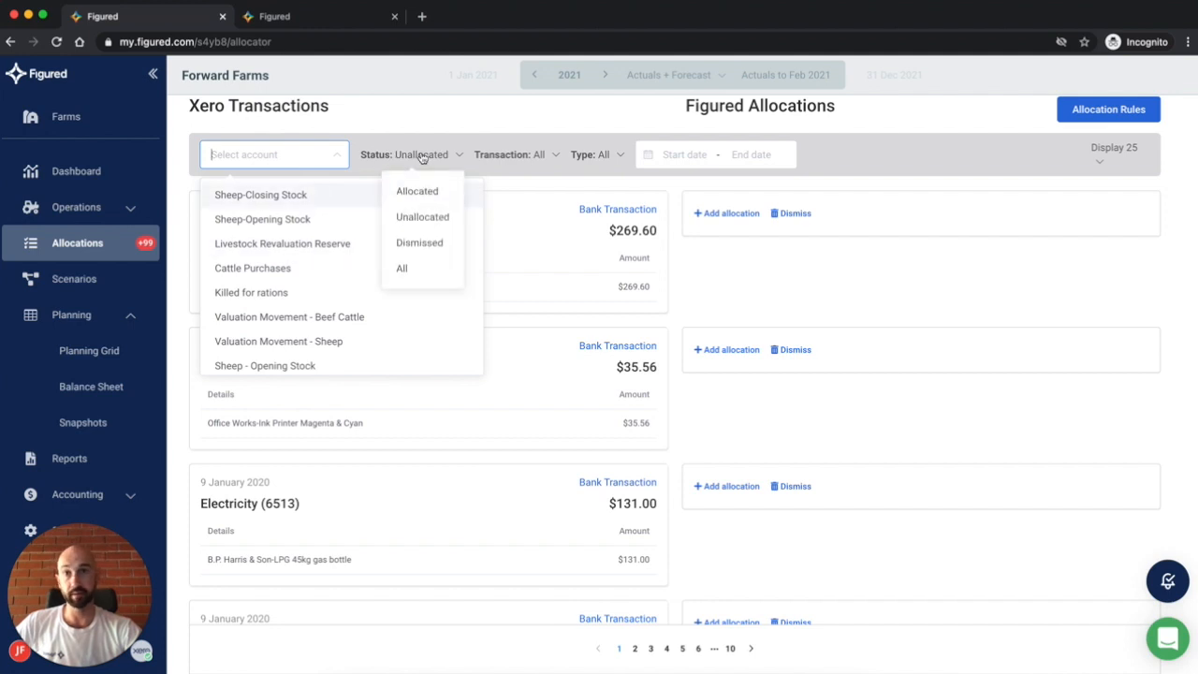
{"action": "left_click", "coordinate": [547, 245]}
{"action": "left_click", "coordinate": [543, 243]}
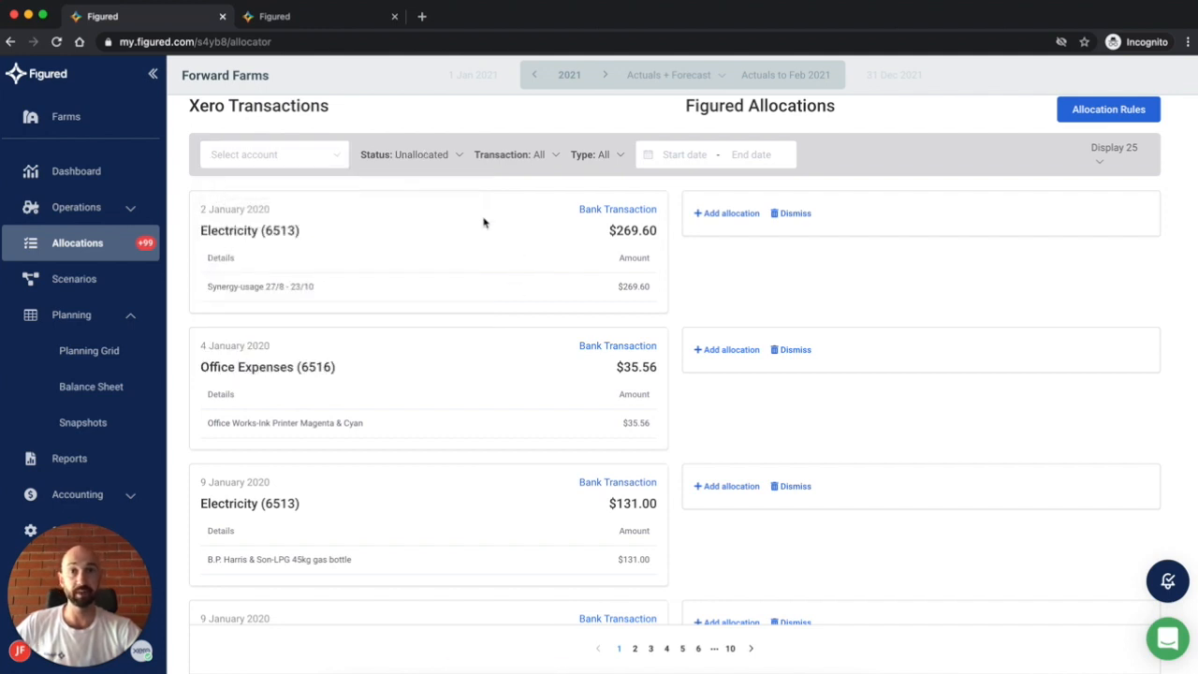
{"action": "left_click", "coordinate": [427, 159]}
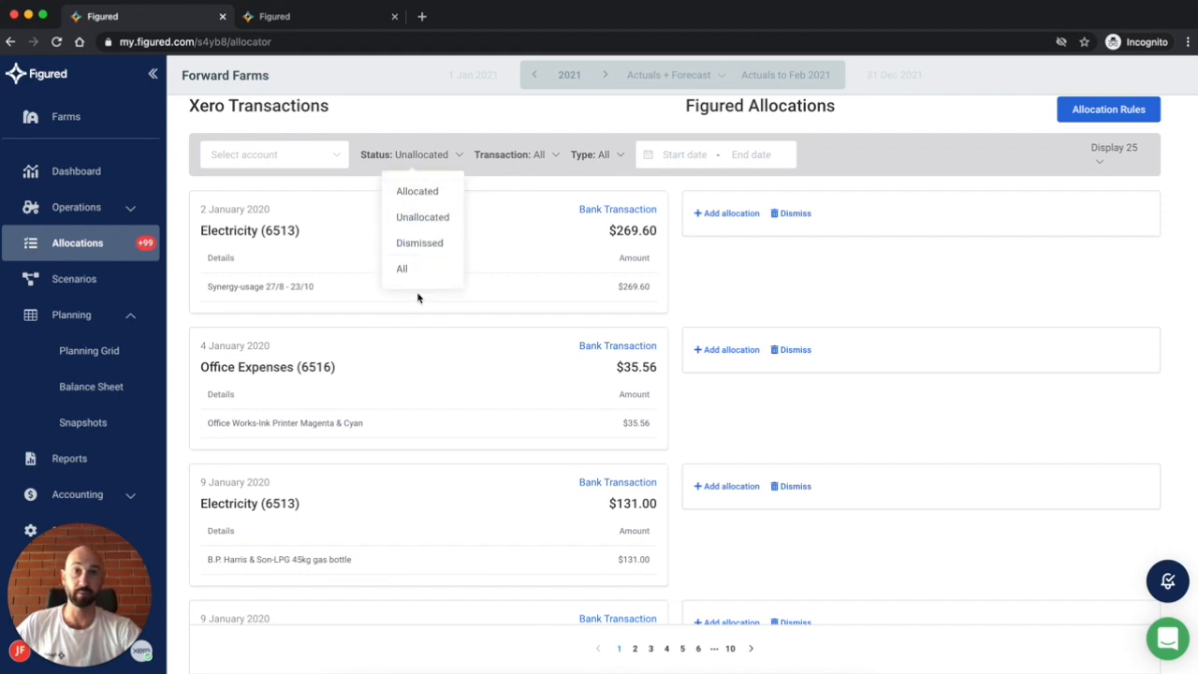
{"action": "mouse_move", "coordinate": [424, 159]}
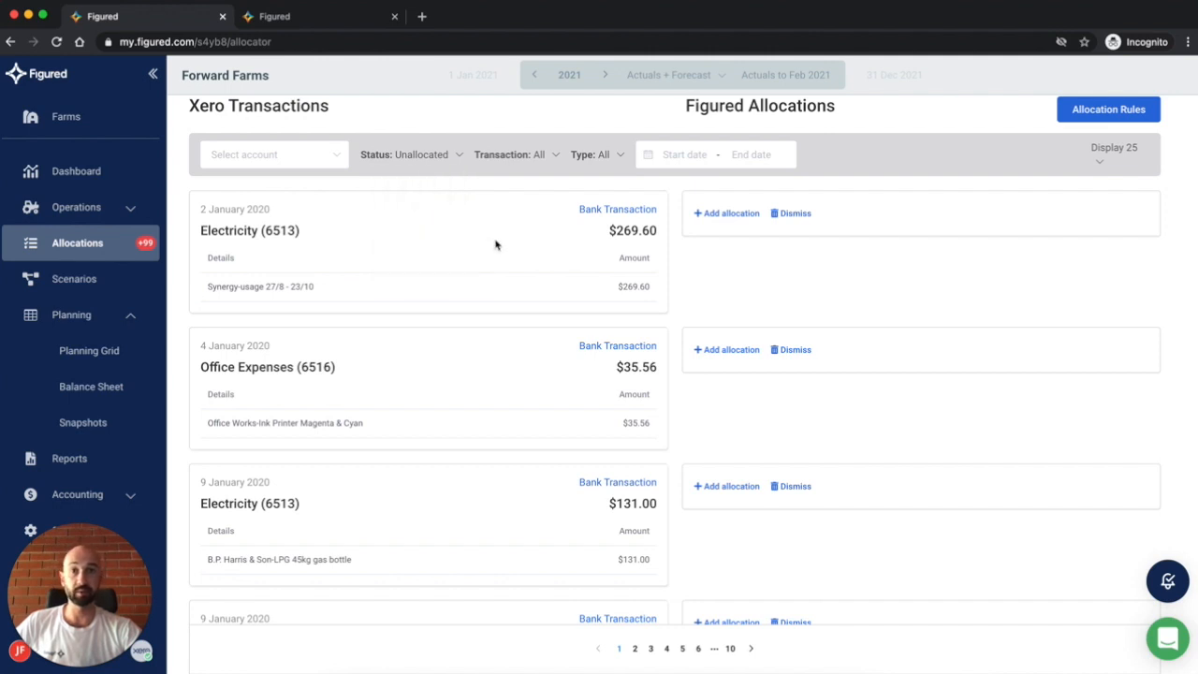
{"action": "mouse_move", "coordinate": [521, 159]}
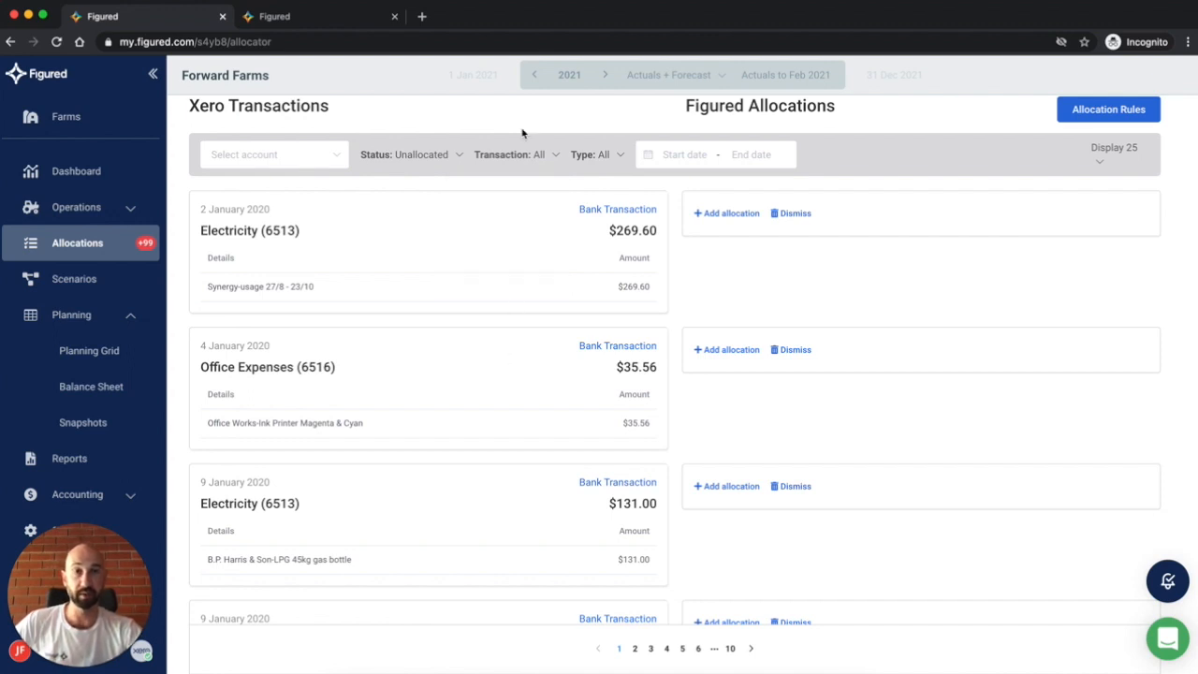
{"action": "mouse_move", "coordinate": [605, 155]}
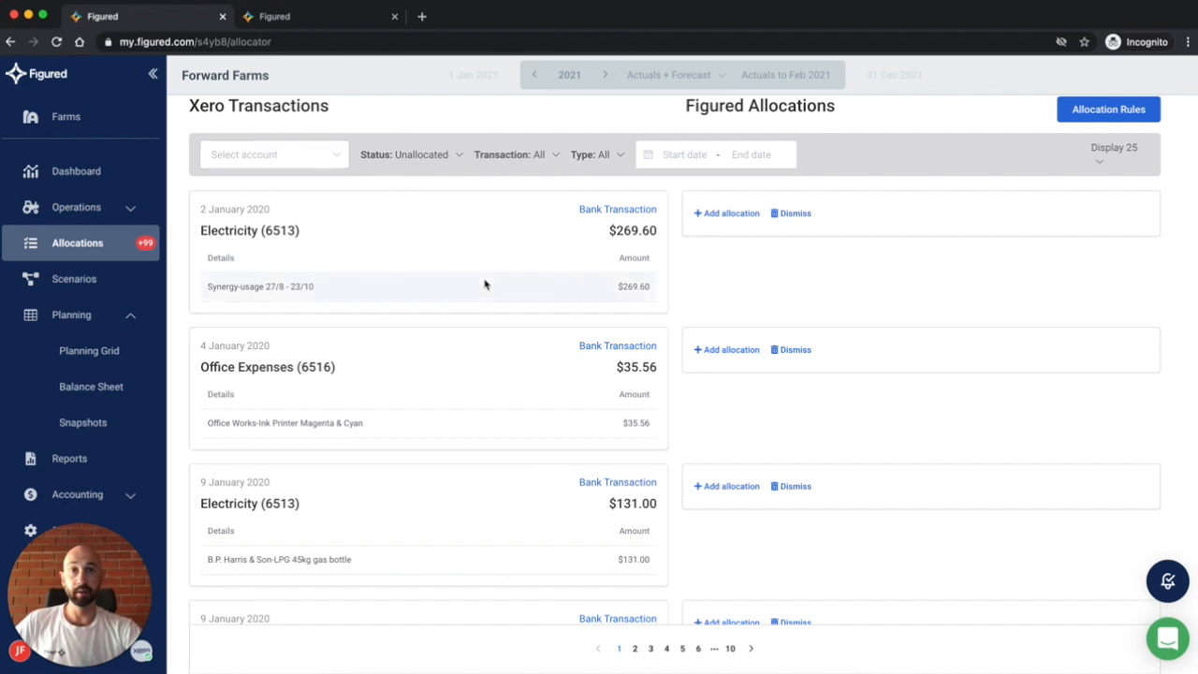
Step: Allocate the 2 January Electricity transaction of $269.60 as an expense to crop Wheat 2020, and dismiss the 4 January Office Expenses transaction
{"action": "left_click", "coordinate": [726, 215]}
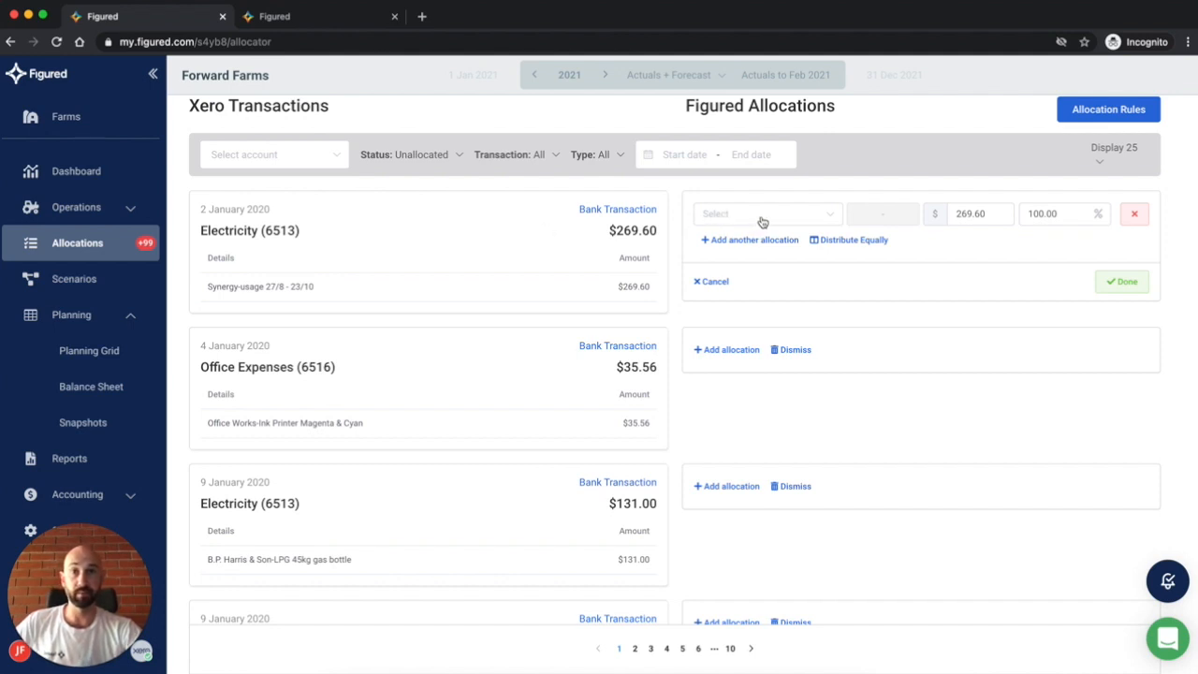
{"action": "left_click", "coordinate": [764, 217]}
{"action": "mouse_move", "coordinate": [759, 265]}
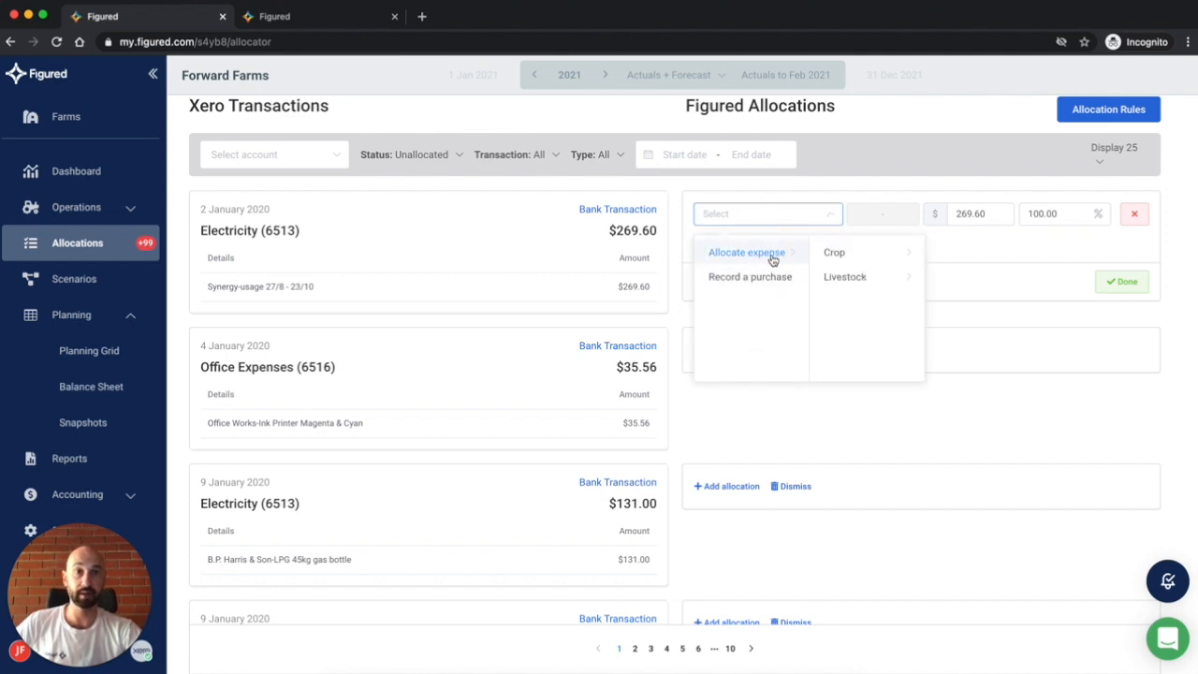
{"action": "mouse_move", "coordinate": [867, 258]}
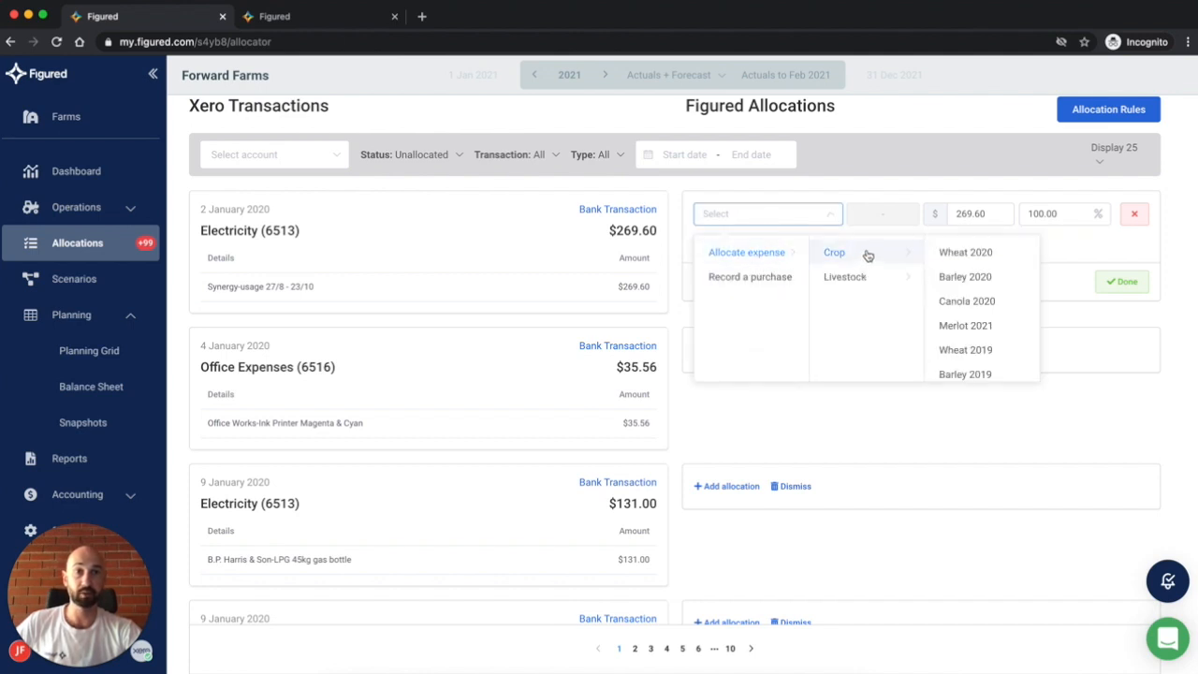
{"action": "mouse_move", "coordinate": [877, 282]}
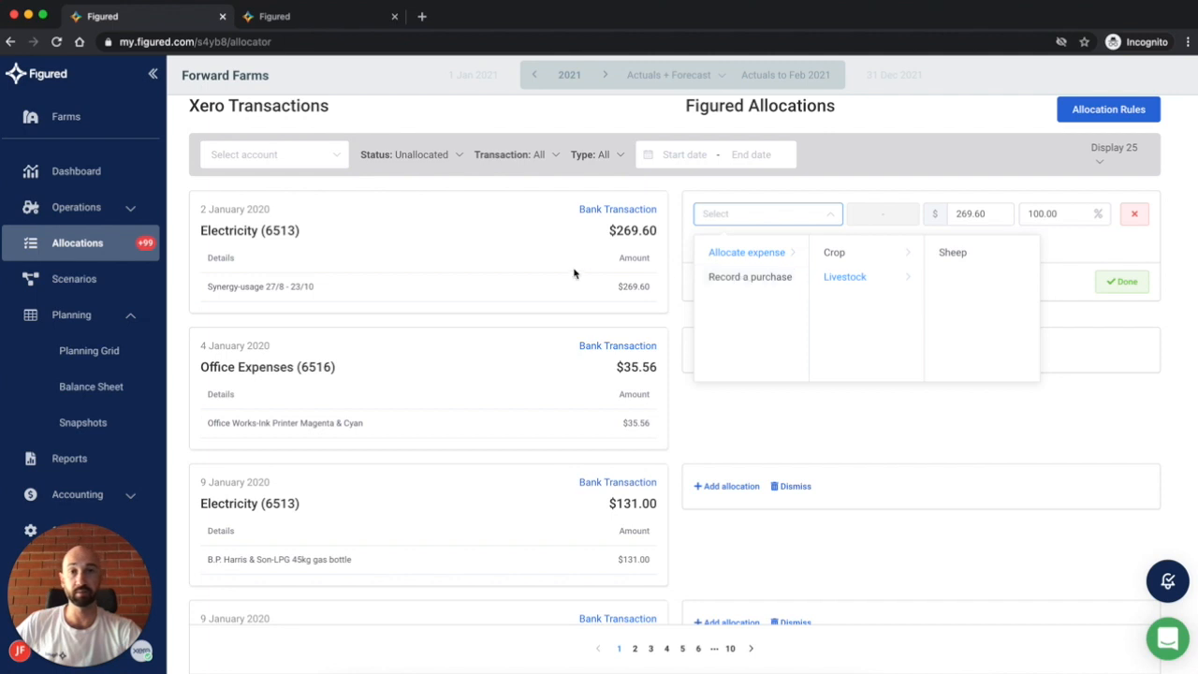
{"action": "left_click", "coordinate": [526, 253]}
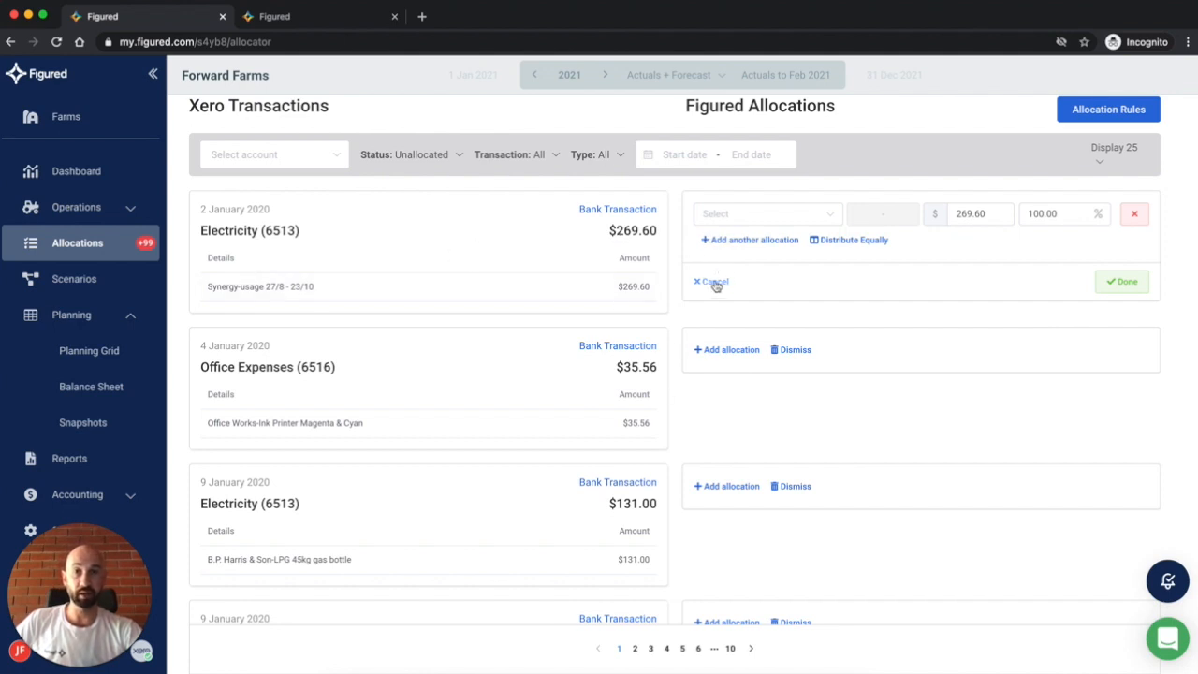
{"action": "left_click", "coordinate": [754, 216]}
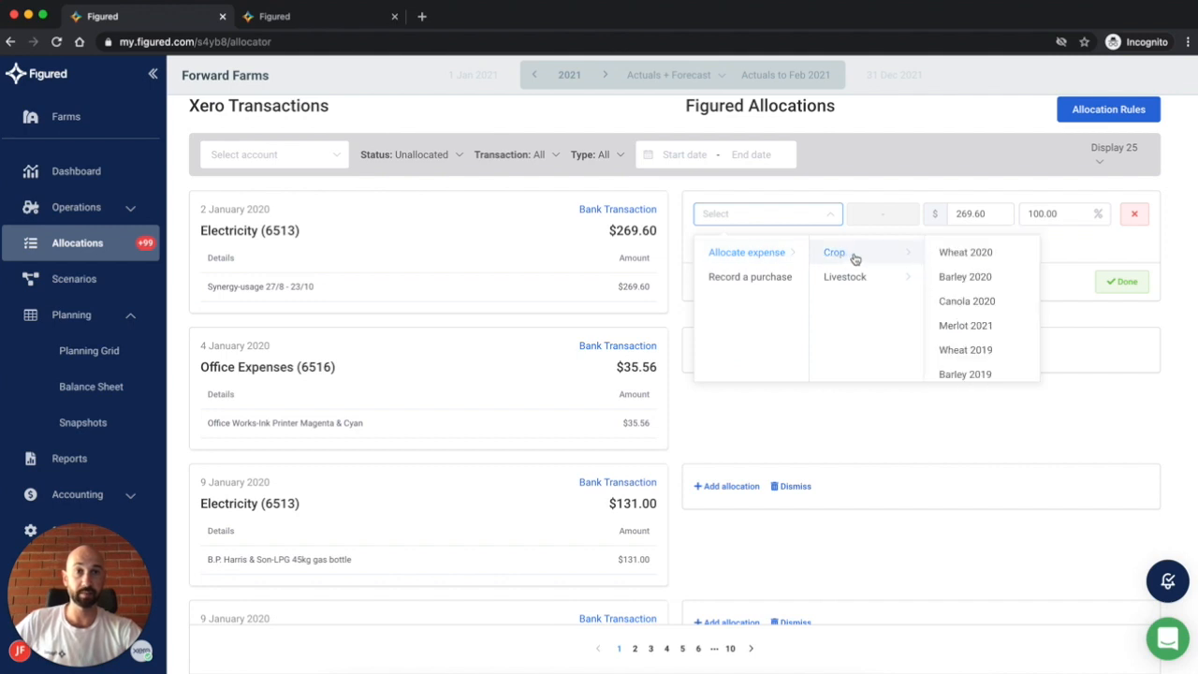
{"action": "left_click", "coordinate": [983, 259]}
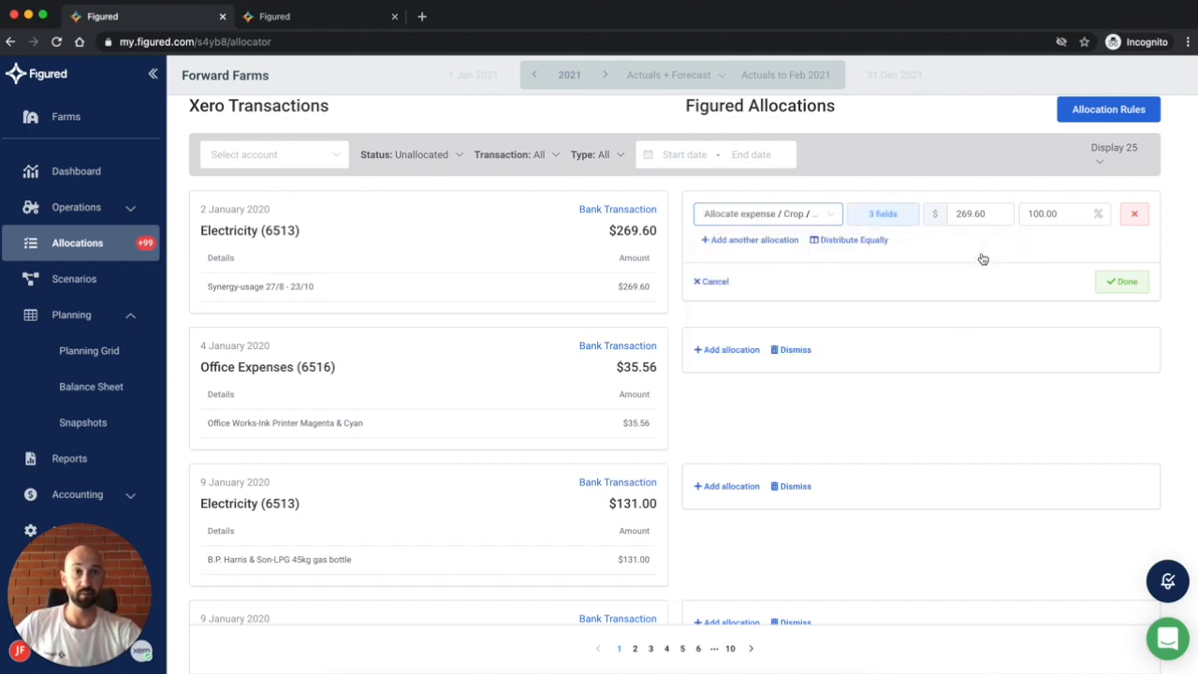
{"action": "left_click", "coordinate": [1122, 283]}
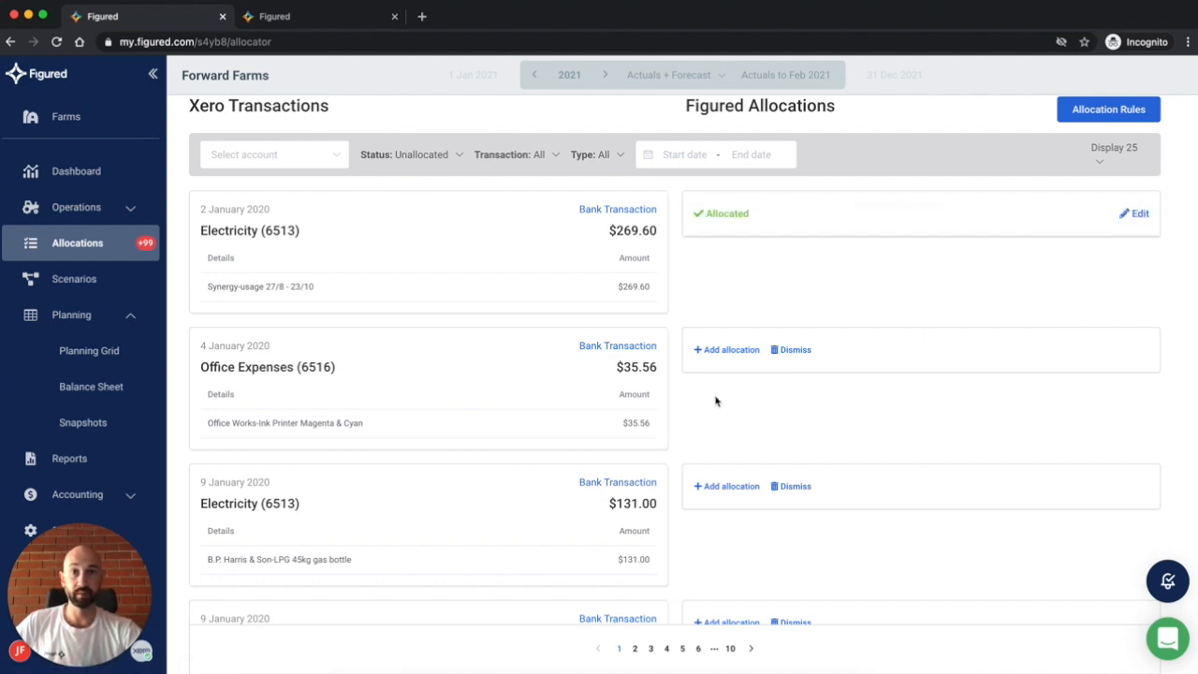
{"action": "left_click", "coordinate": [793, 352]}
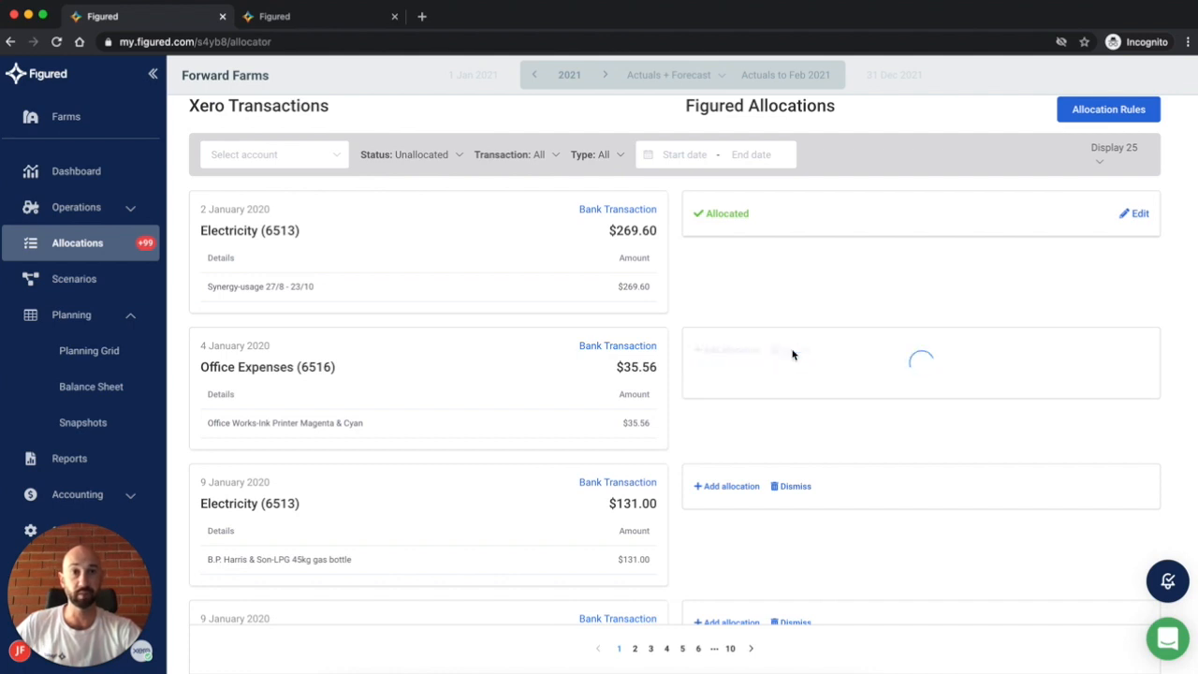
Step: Add an allocation to the 9 January Electricity transaction of $131.00, assigning the expense to crop Wheat 2020
{"action": "scroll", "coordinate": [527, 393], "scroll_direction": "down", "scroll_amount": 2}
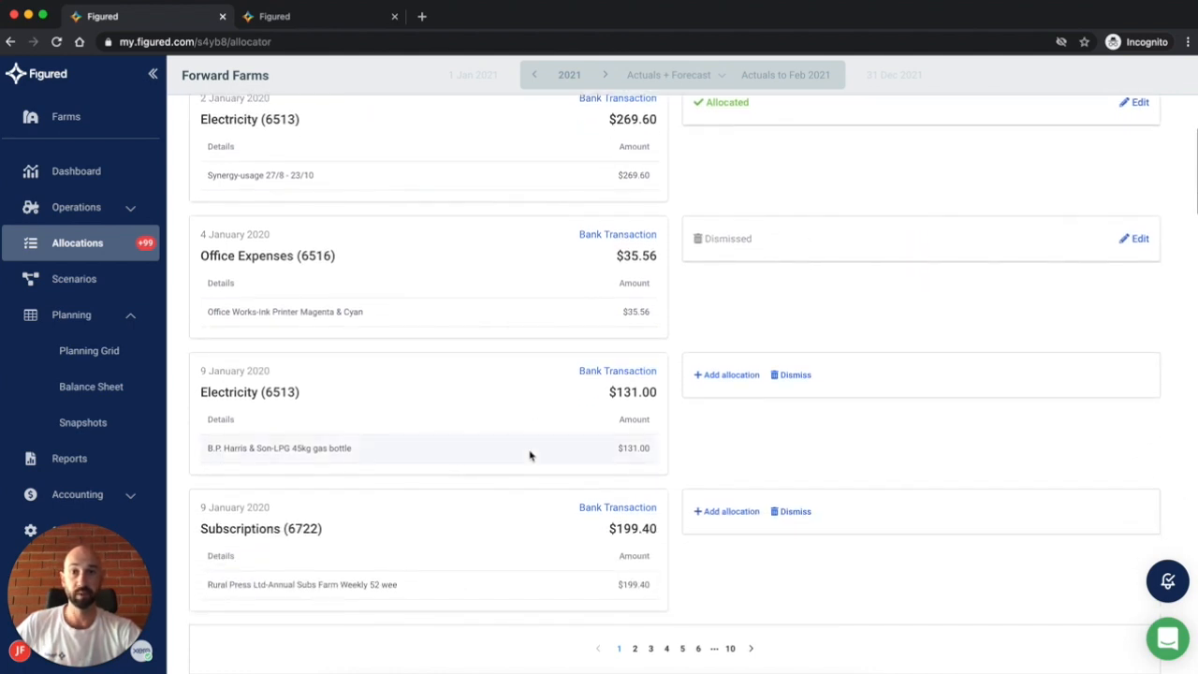
{"action": "left_click", "coordinate": [724, 375]}
{"action": "left_click", "coordinate": [741, 377]}
{"action": "left_click", "coordinate": [747, 413]}
{"action": "left_click", "coordinate": [835, 417]}
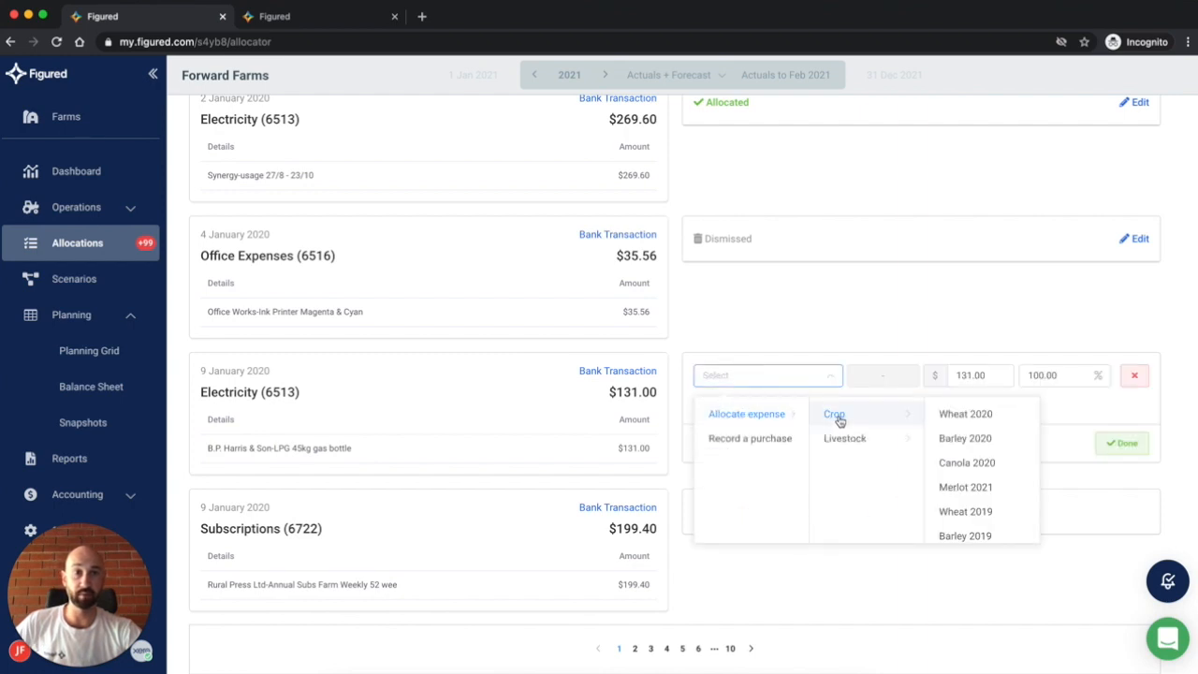
{"action": "left_click", "coordinate": [982, 417]}
Step: Add a second expense allocation to crop Barley 2020, distribute the amount equally between both crops and complete the allocation
{"action": "left_click", "coordinate": [739, 402]}
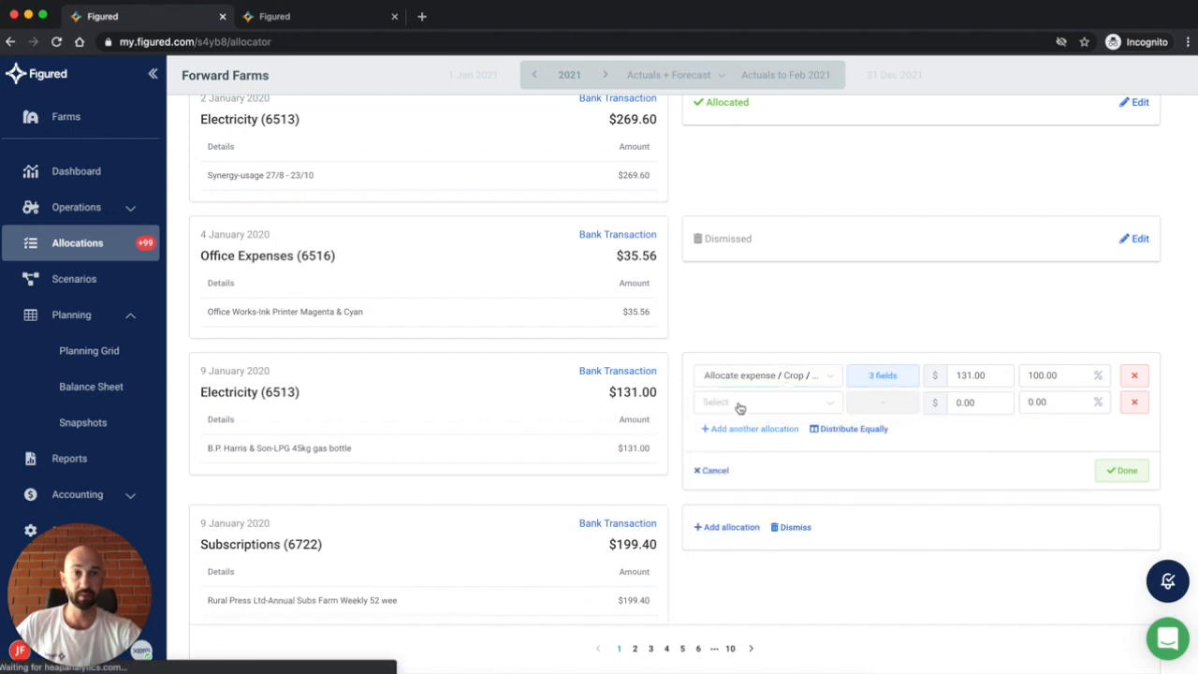
{"action": "left_click", "coordinate": [780, 406]}
{"action": "left_click", "coordinate": [776, 438]}
{"action": "left_click", "coordinate": [839, 440]}
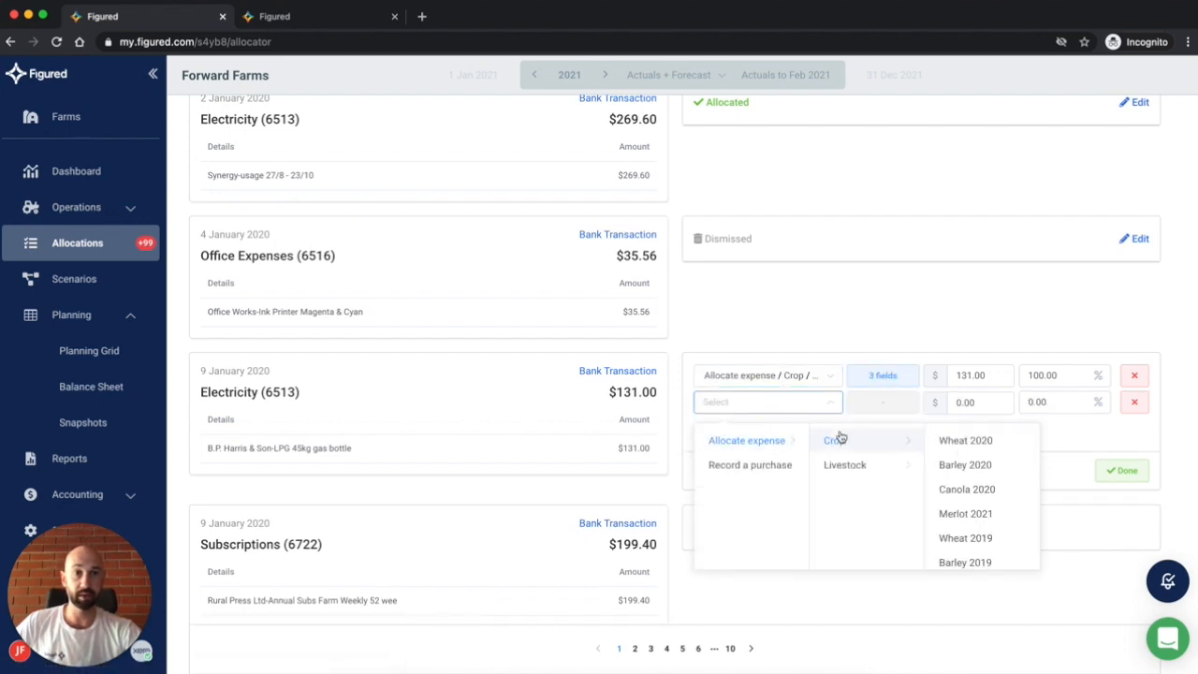
{"action": "left_click", "coordinate": [955, 464]}
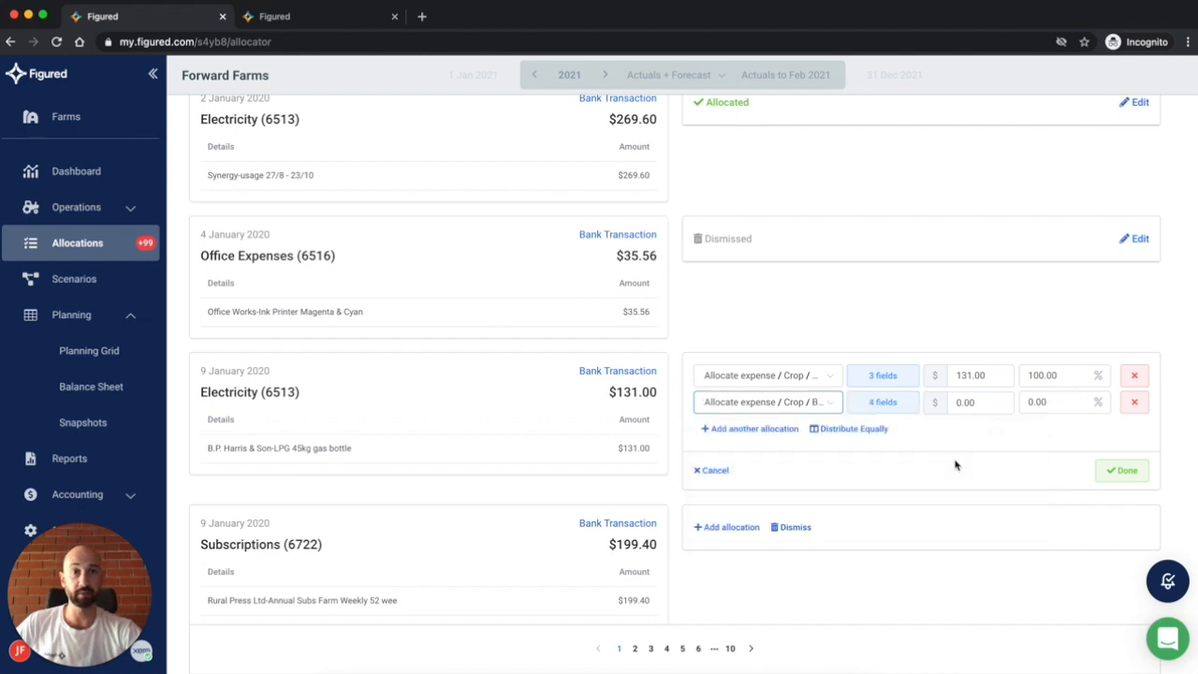
{"action": "left_click", "coordinate": [848, 430]}
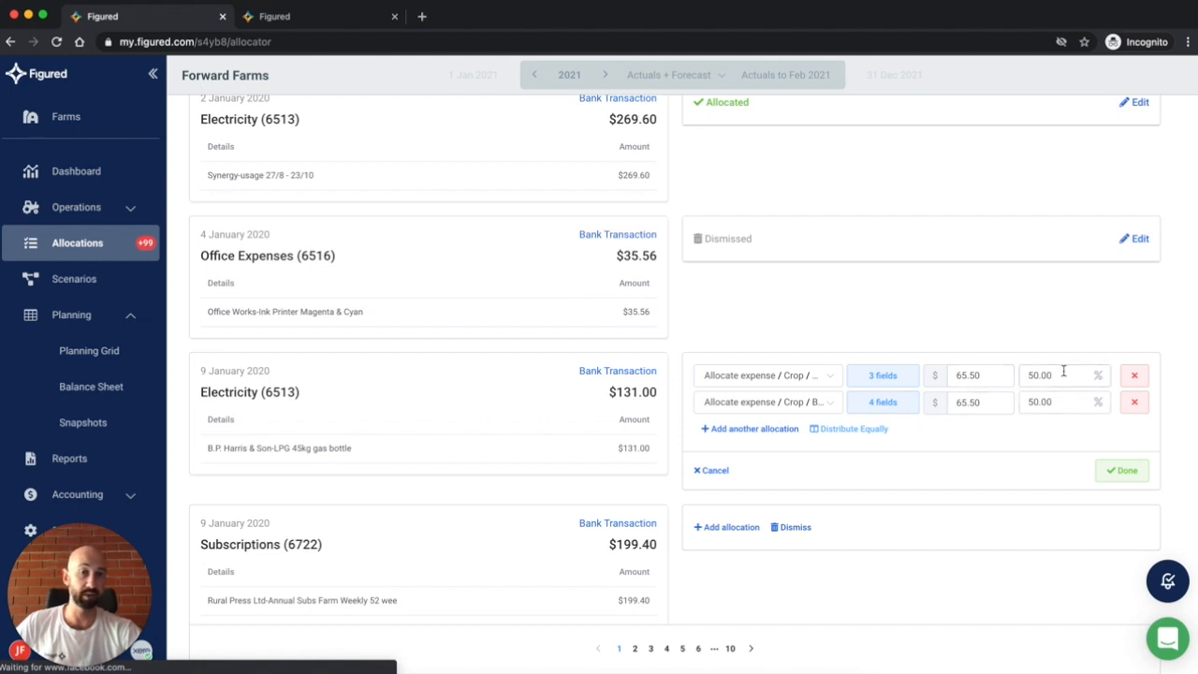
{"action": "left_click", "coordinate": [1130, 478]}
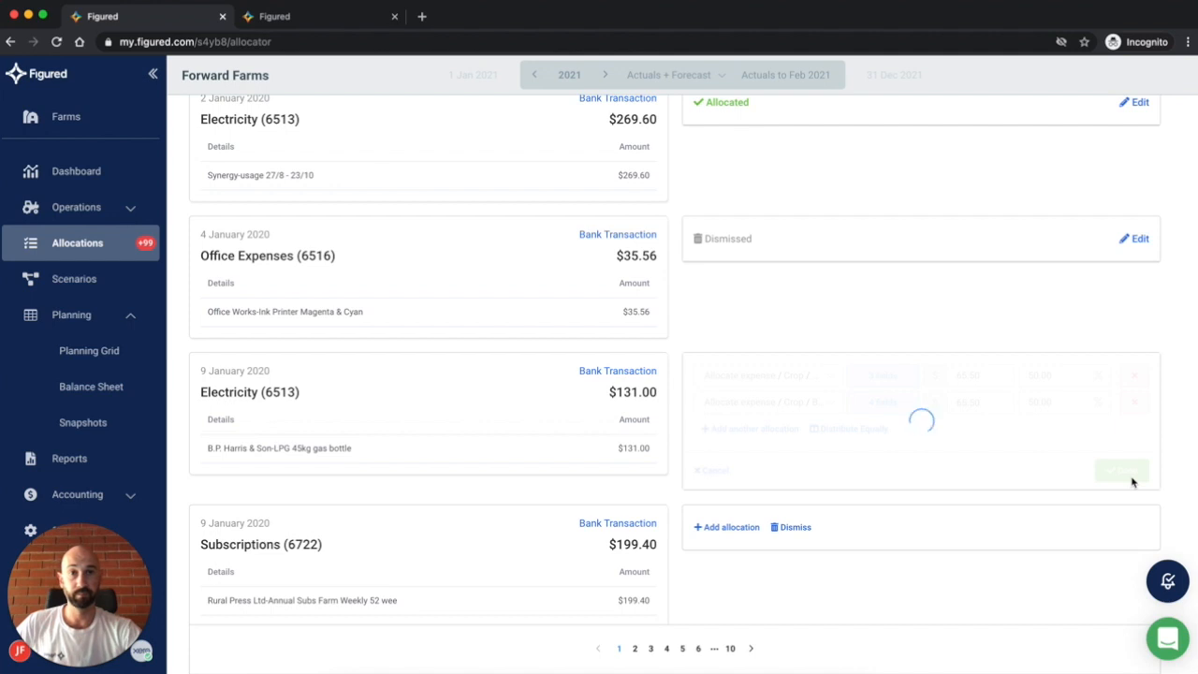
Step: Open the allocation rules and review the Dismiss Historical rule's settings without changing them
{"action": "scroll", "coordinate": [689, 302], "scroll_direction": "up", "scroll_amount": 3}
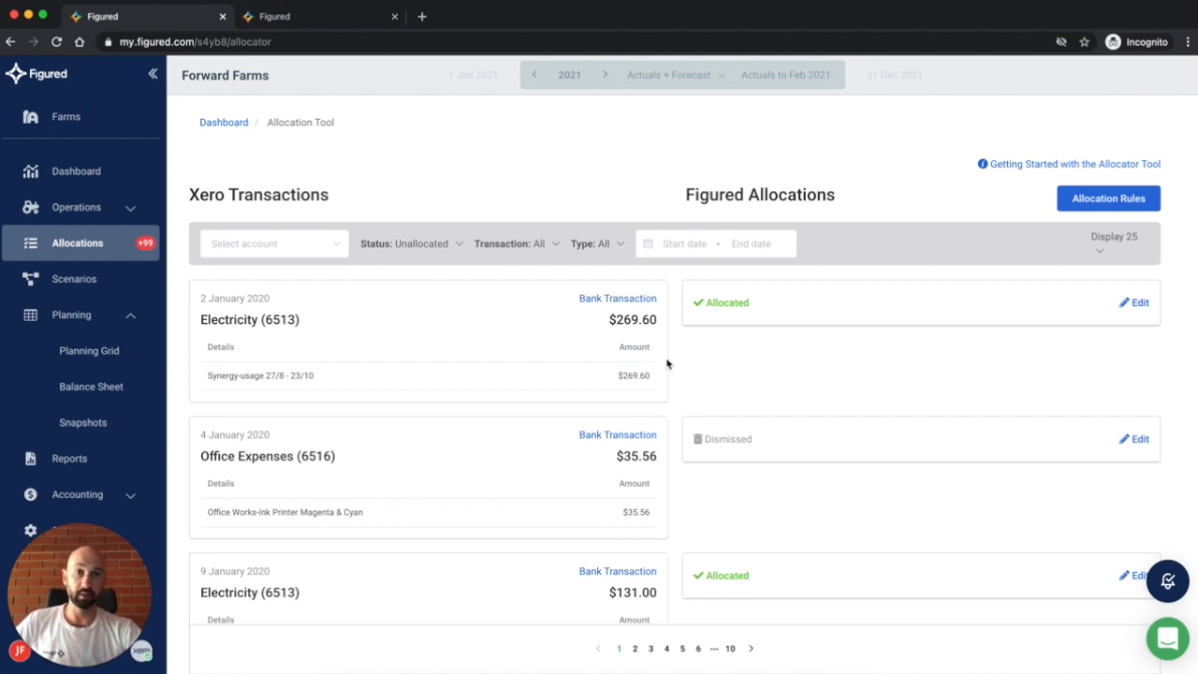
{"action": "scroll", "coordinate": [647, 421], "scroll_direction": "down", "scroll_amount": 3}
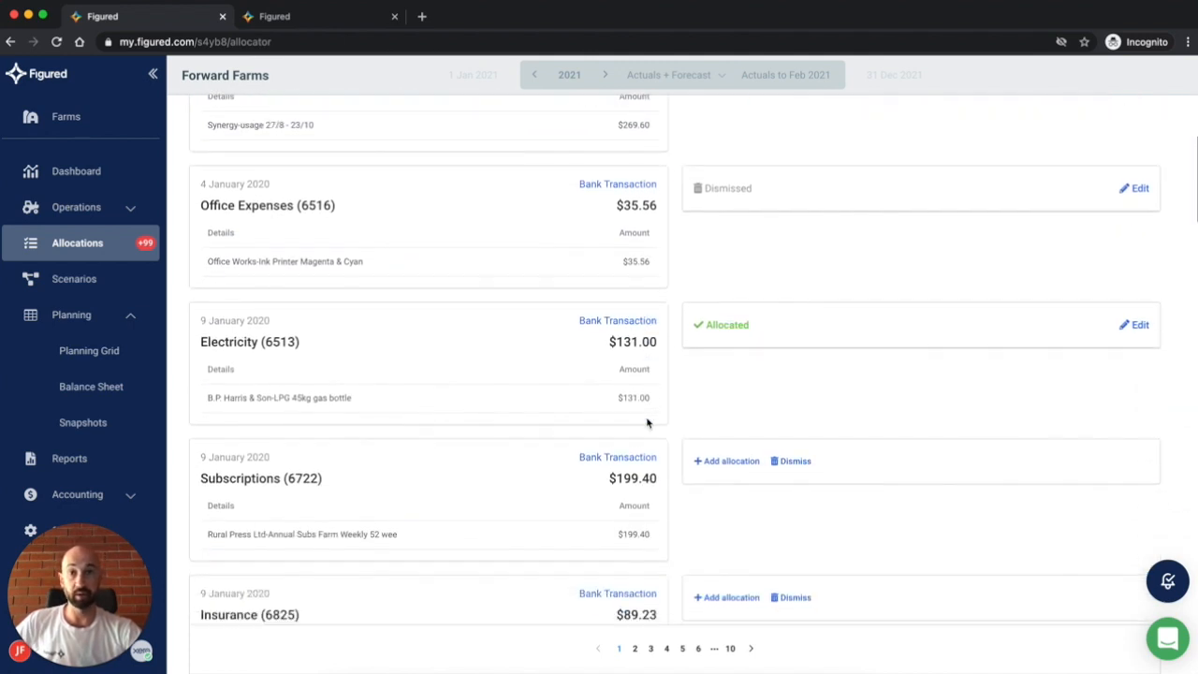
{"action": "scroll", "coordinate": [646, 421], "scroll_direction": "up", "scroll_amount": 3}
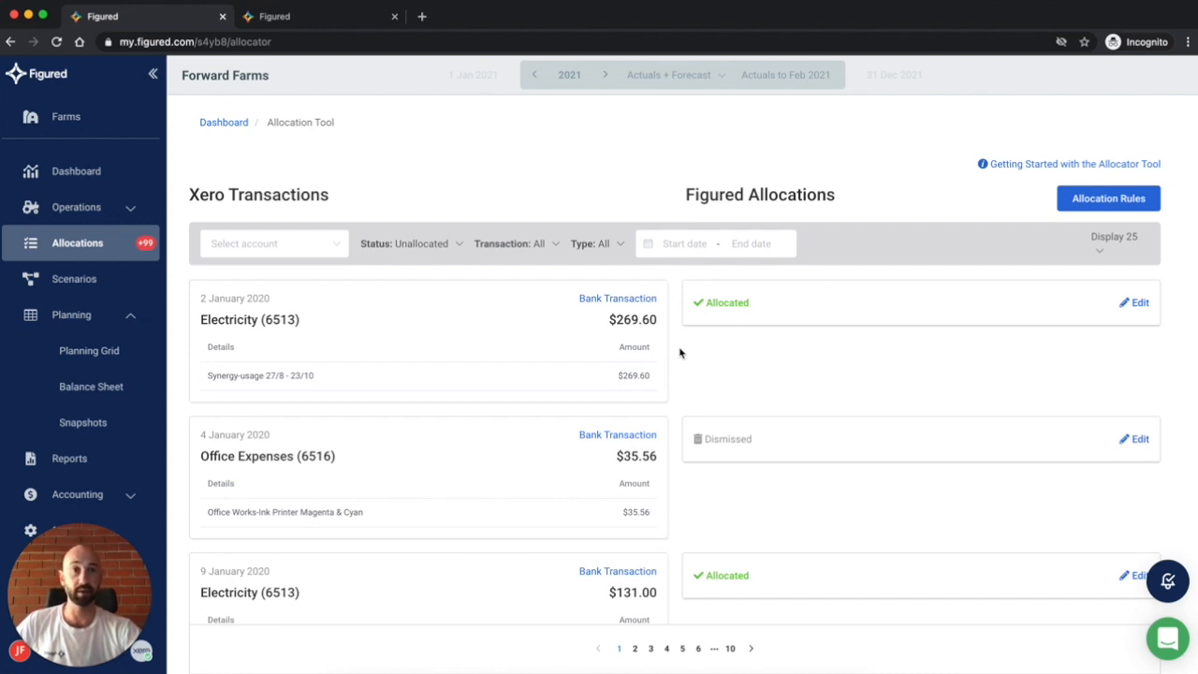
{"action": "left_click", "coordinate": [1103, 210]}
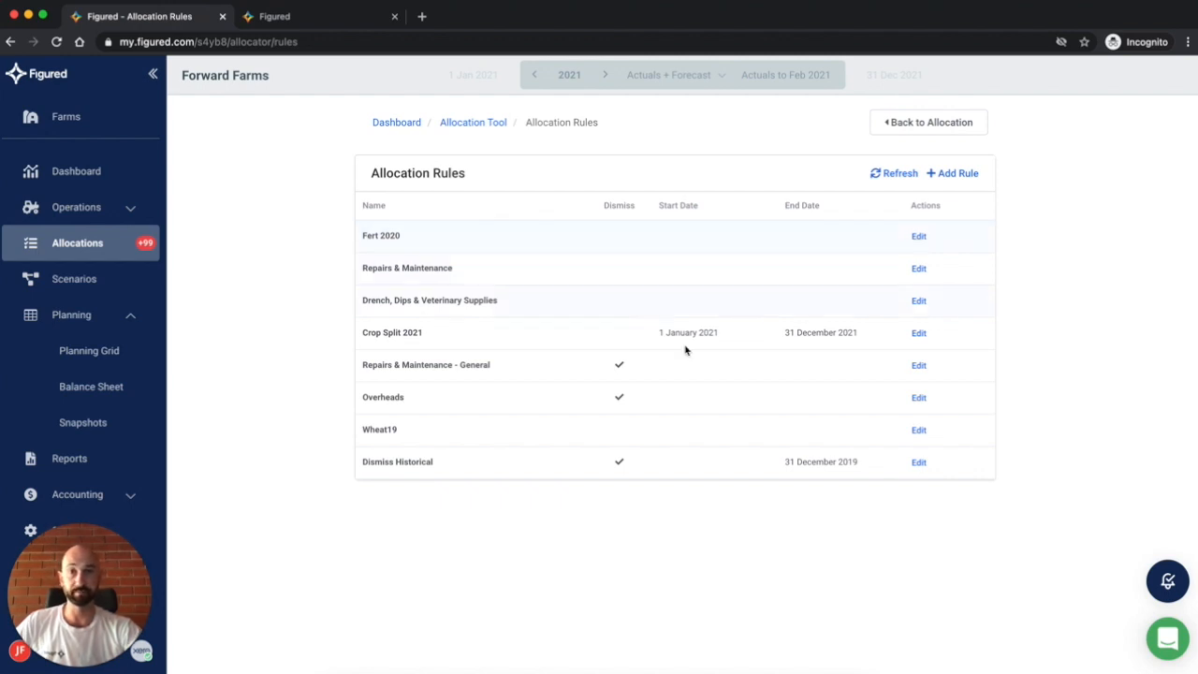
{"action": "left_click", "coordinate": [921, 465]}
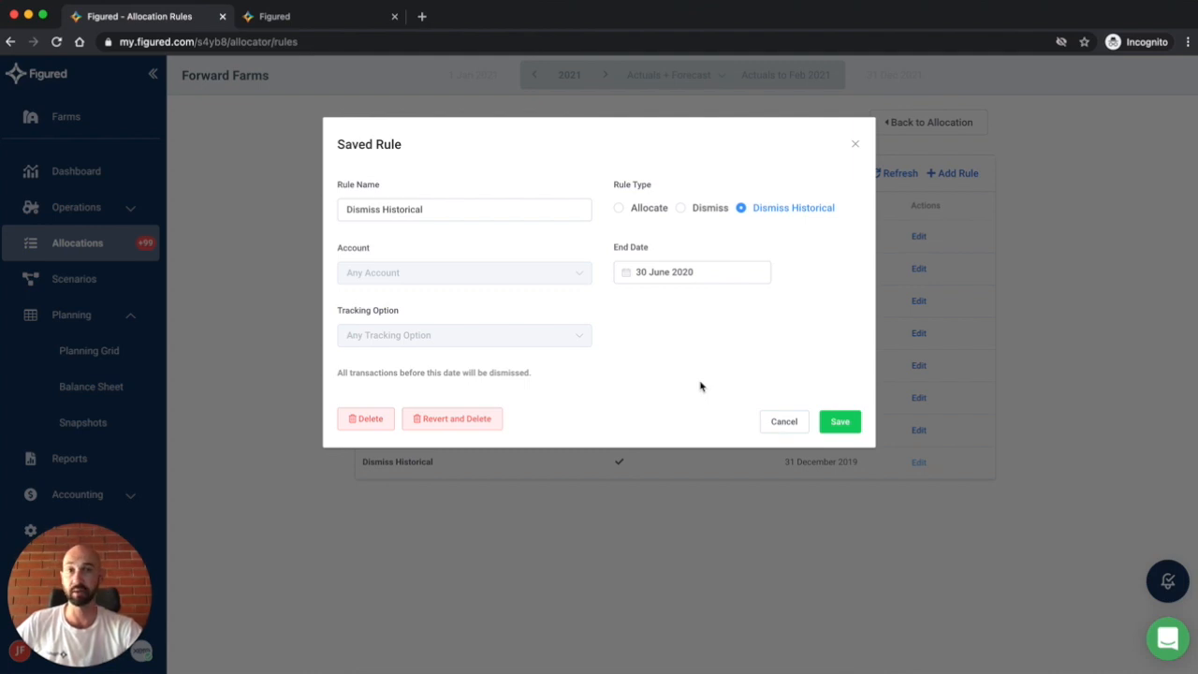
{"action": "left_click", "coordinate": [781, 422]}
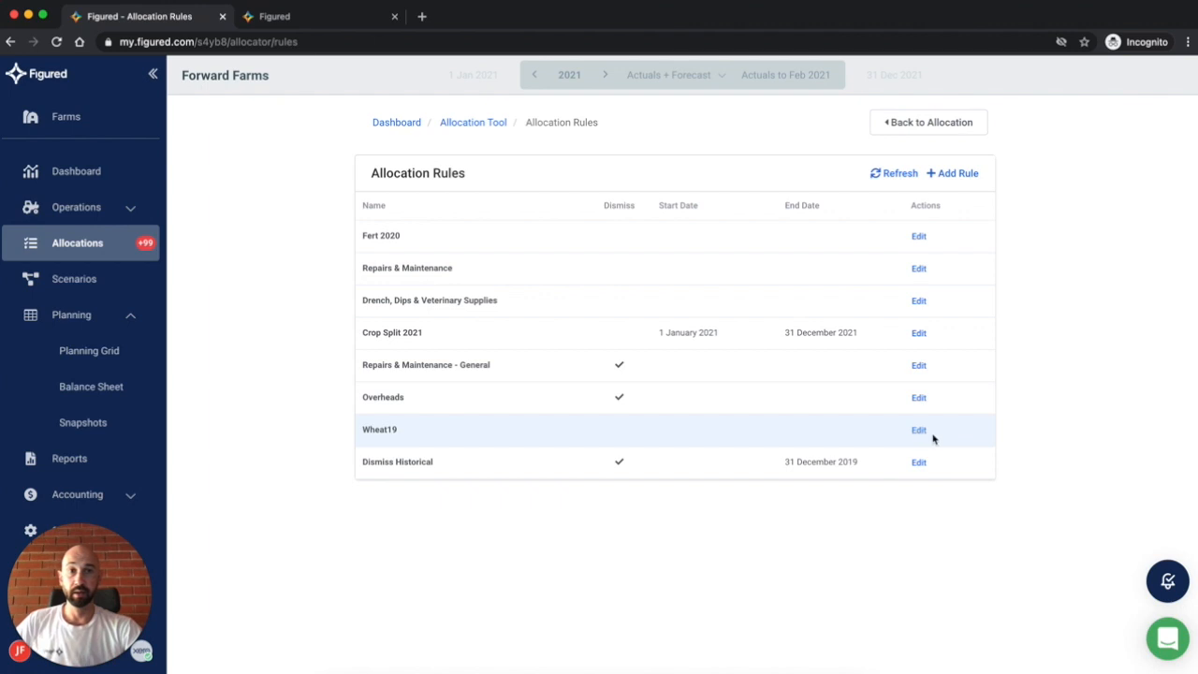
Step: Review the saved settings of the Wheat19, Repairs & Maintenance - General and Crop Split 2021 rules, closing each without saving
{"action": "left_click", "coordinate": [920, 432]}
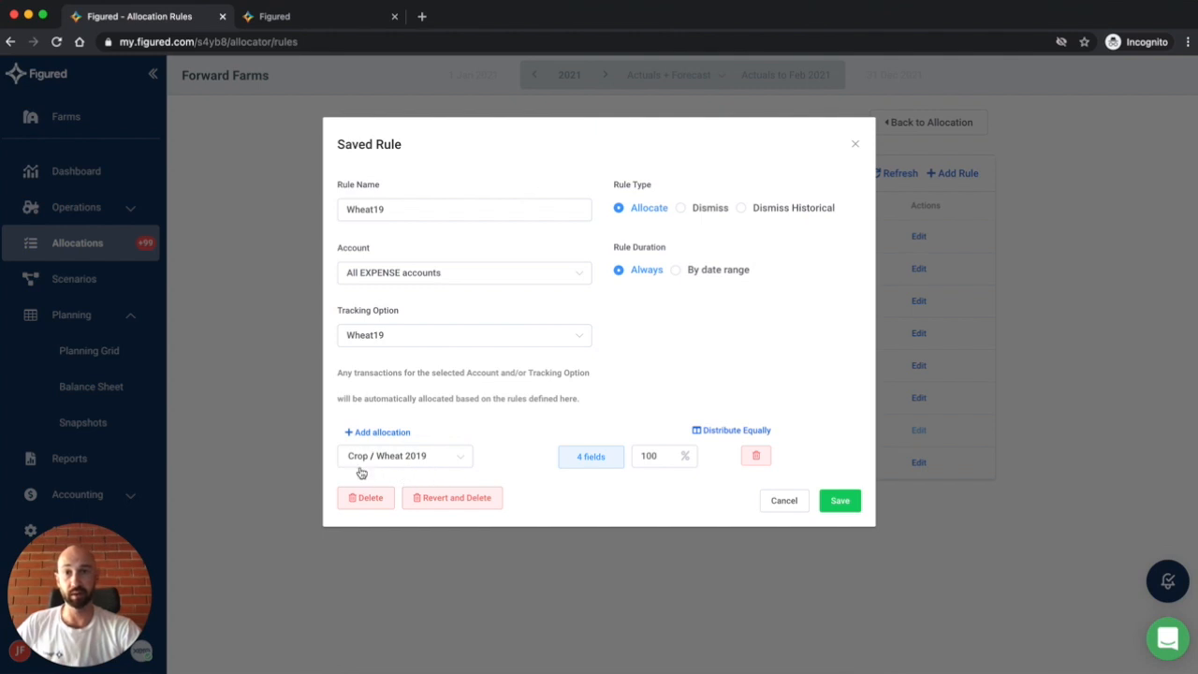
{"action": "left_click", "coordinate": [783, 500]}
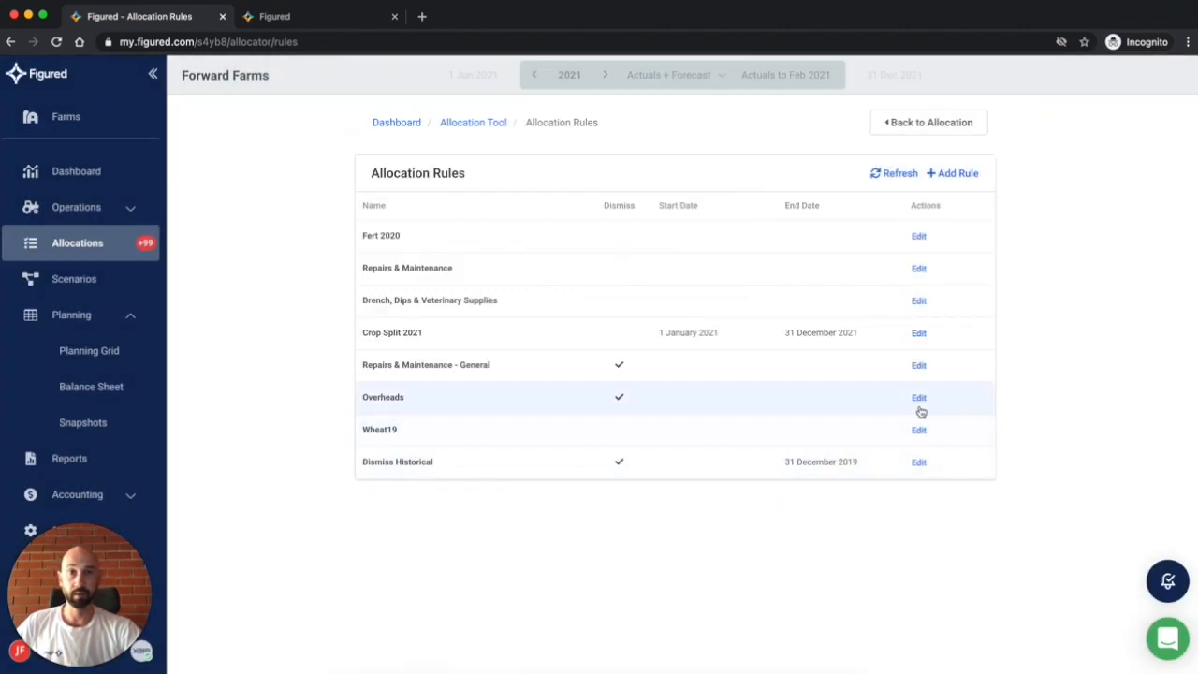
{"action": "left_click", "coordinate": [919, 365]}
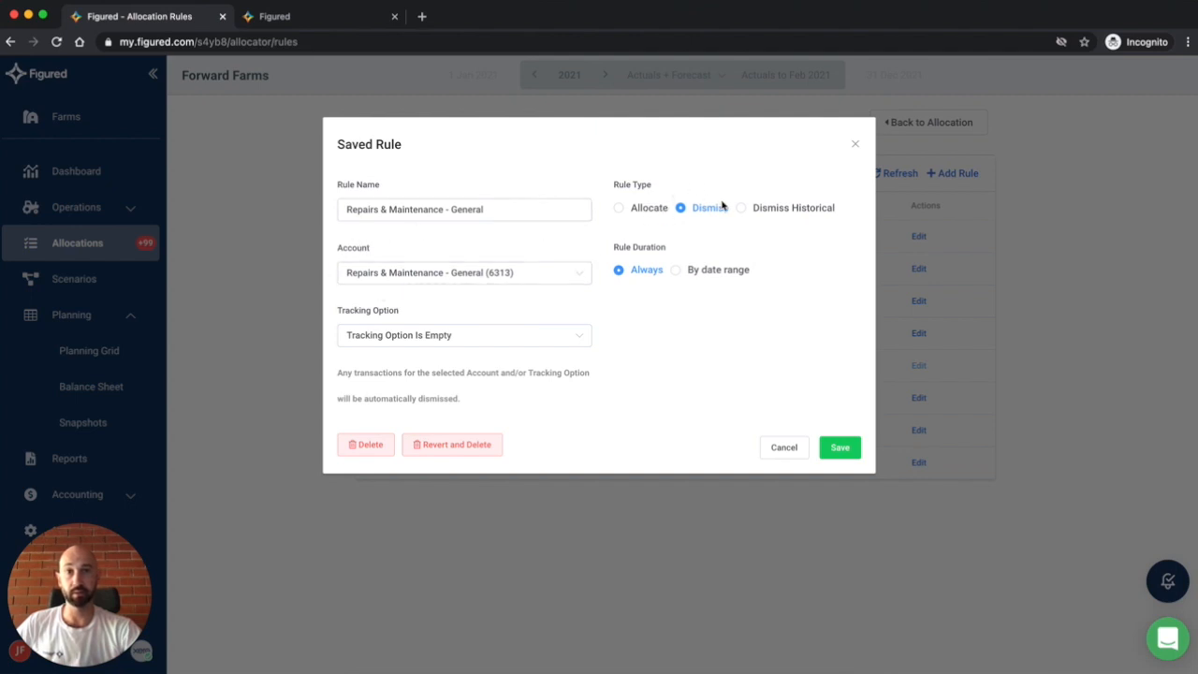
{"action": "left_click", "coordinate": [784, 447]}
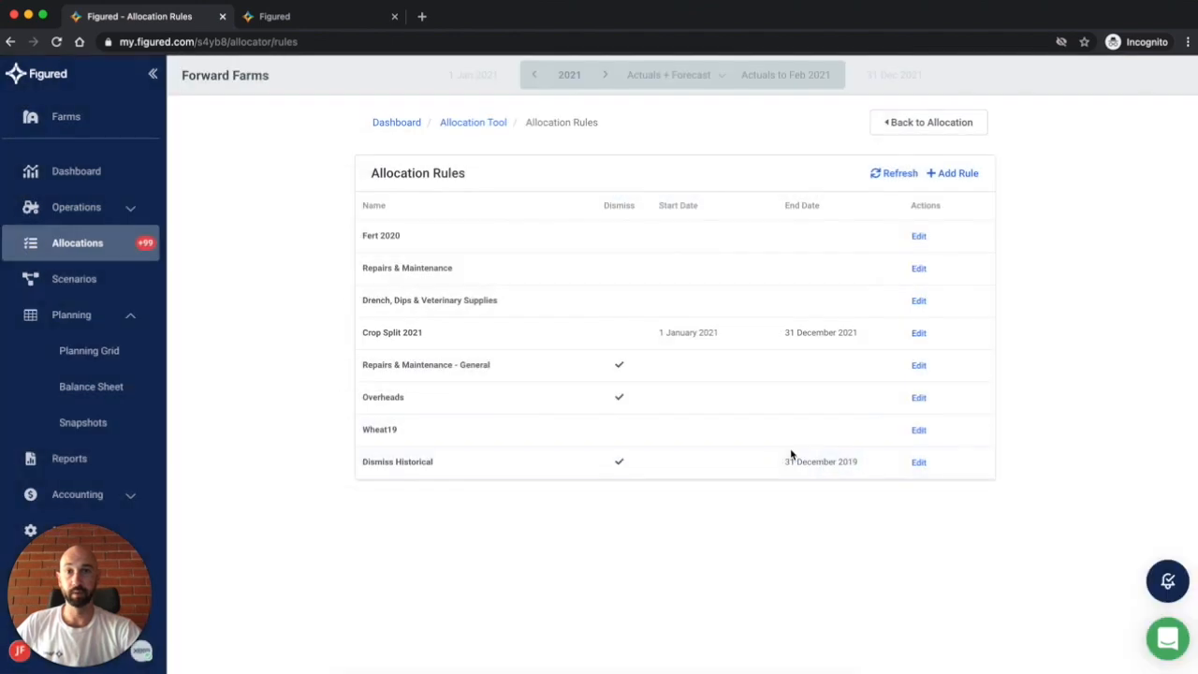
{"action": "left_click", "coordinate": [920, 335]}
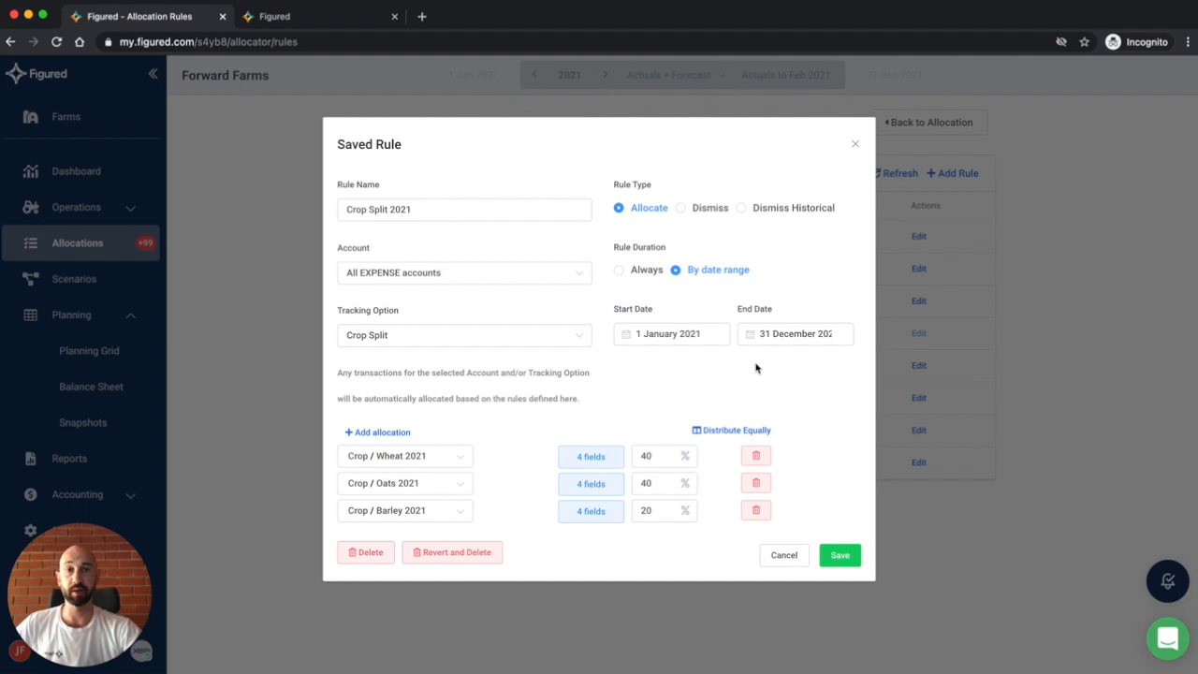
{"action": "left_click", "coordinate": [787, 559]}
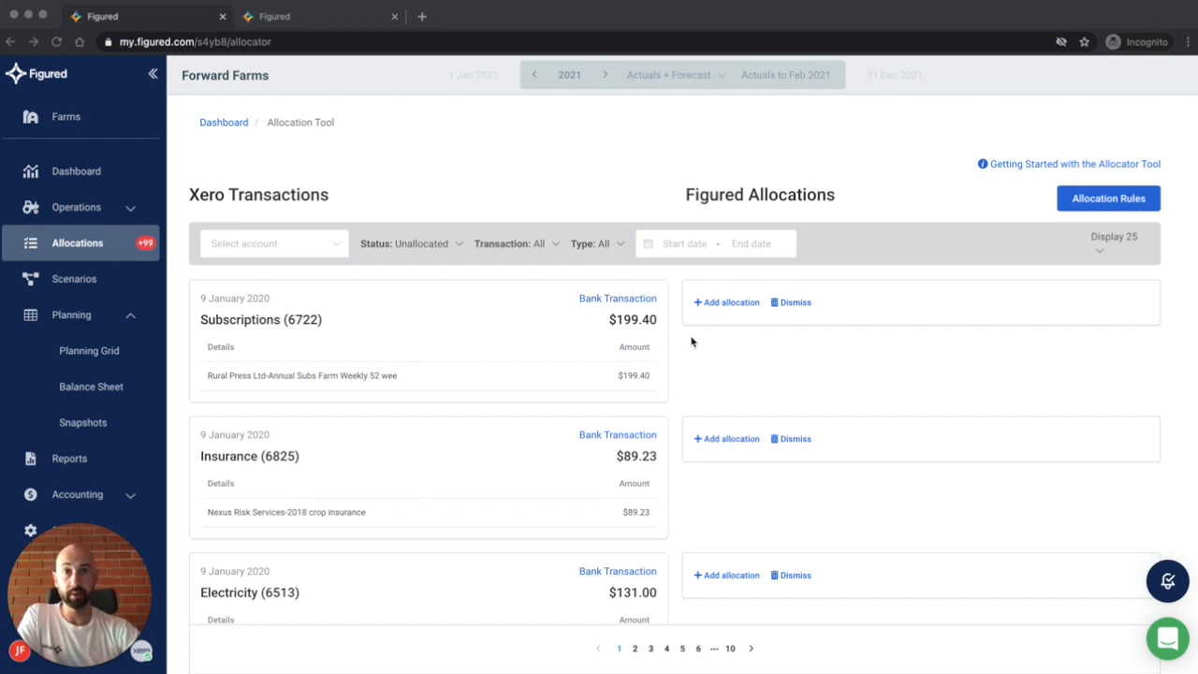
Step: Filter the Xero transactions to those with Allocated status in the Fertiliser account
{"action": "left_click", "coordinate": [433, 247]}
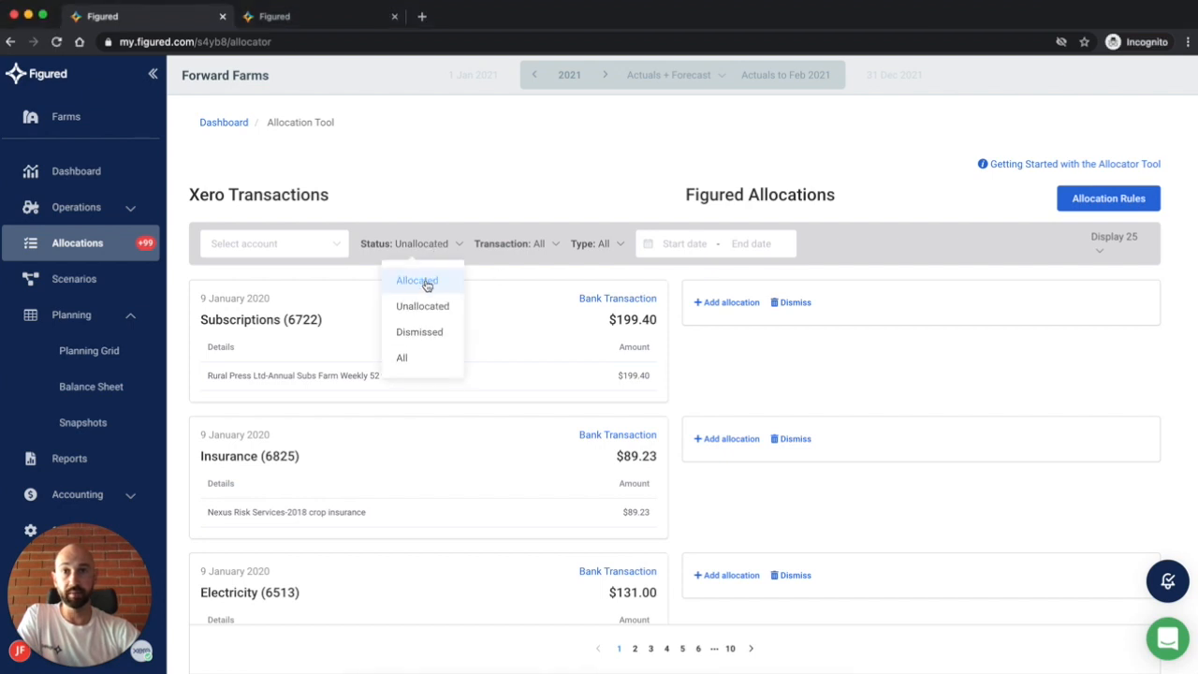
{"action": "left_click", "coordinate": [426, 284]}
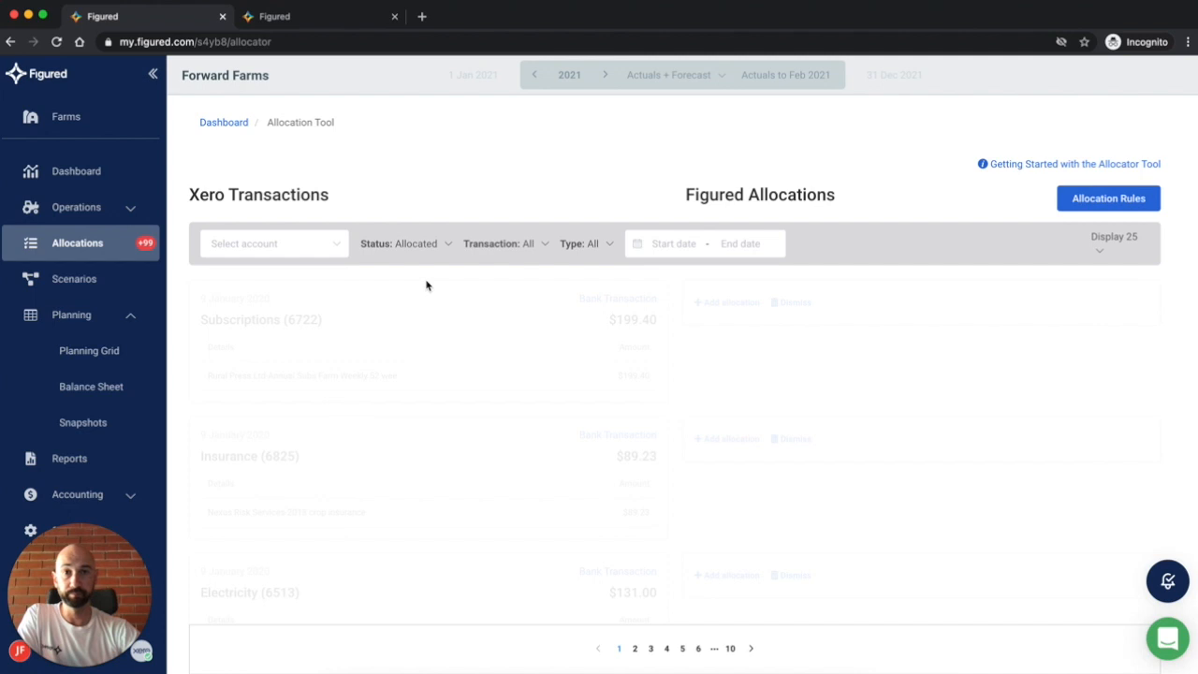
{"action": "left_click", "coordinate": [234, 247]}
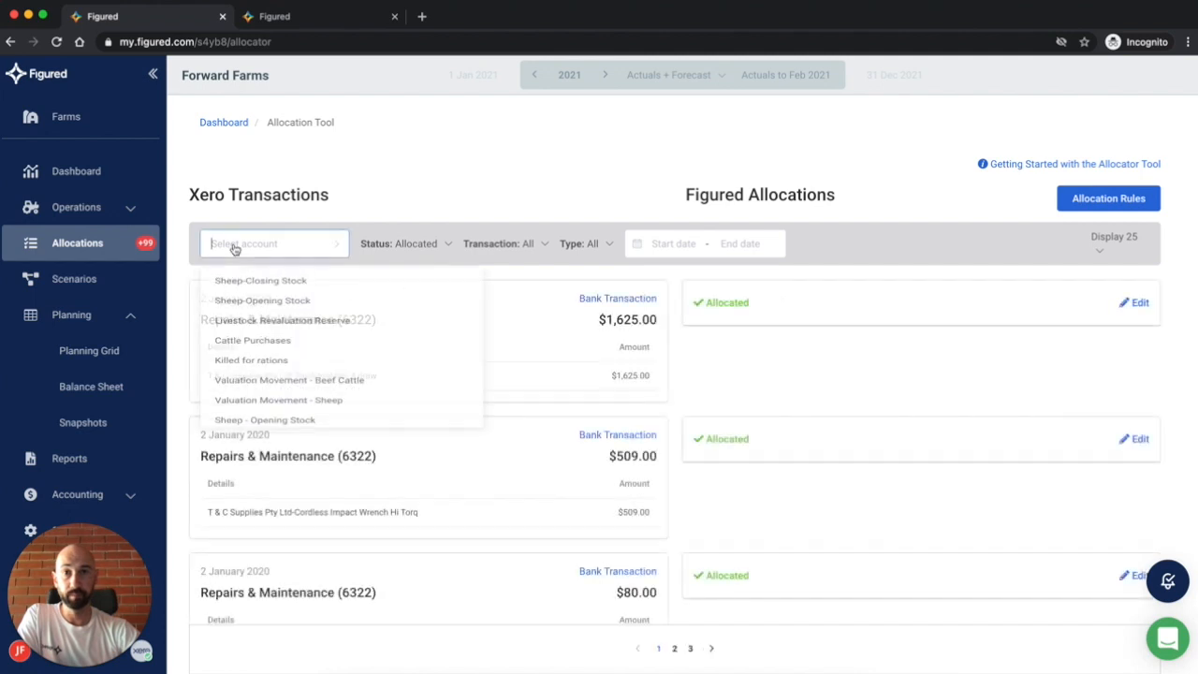
{"action": "type", "text": "fert"}
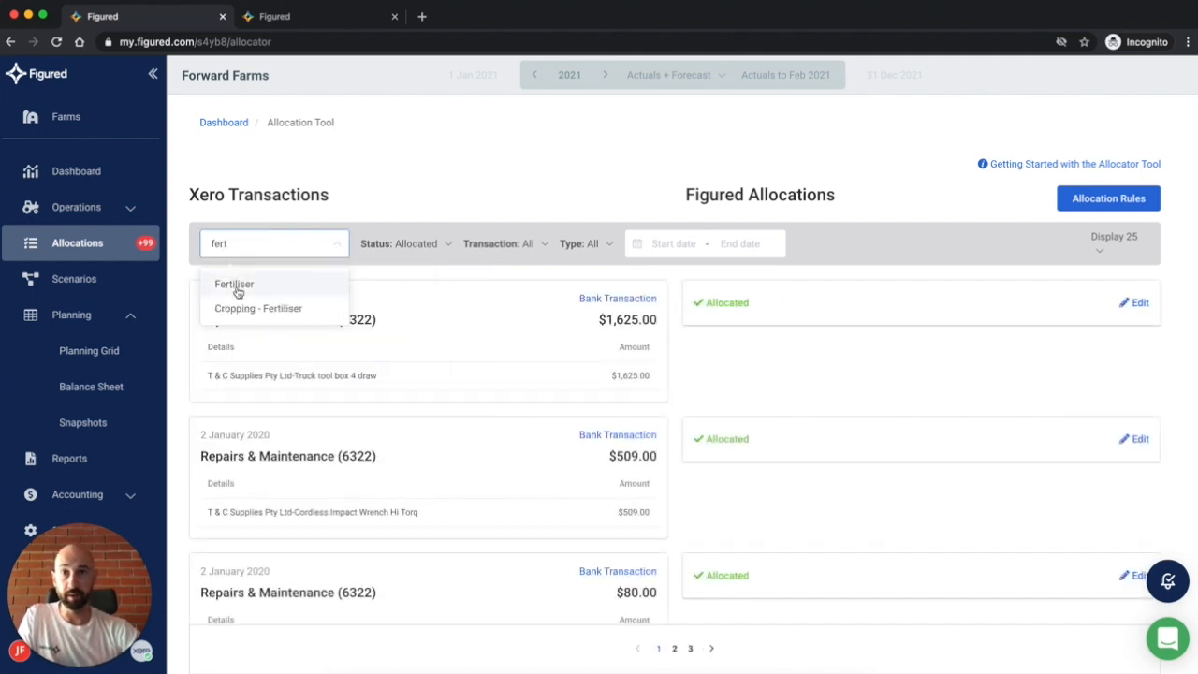
{"action": "left_click", "coordinate": [234, 283]}
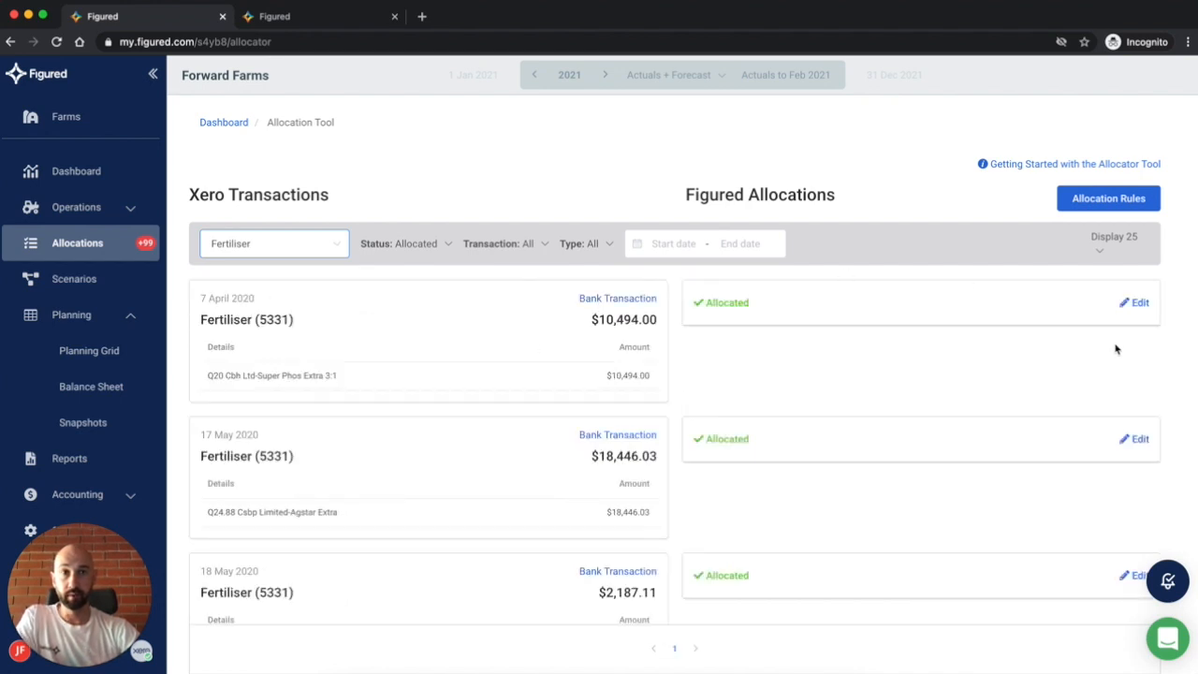
Step: Check the 7 April 2020 Fertiliser transaction's allocation split without changing it, and inspect the Fertiliser cost entries in the open crop season tracker
{"action": "left_click", "coordinate": [1138, 303]}
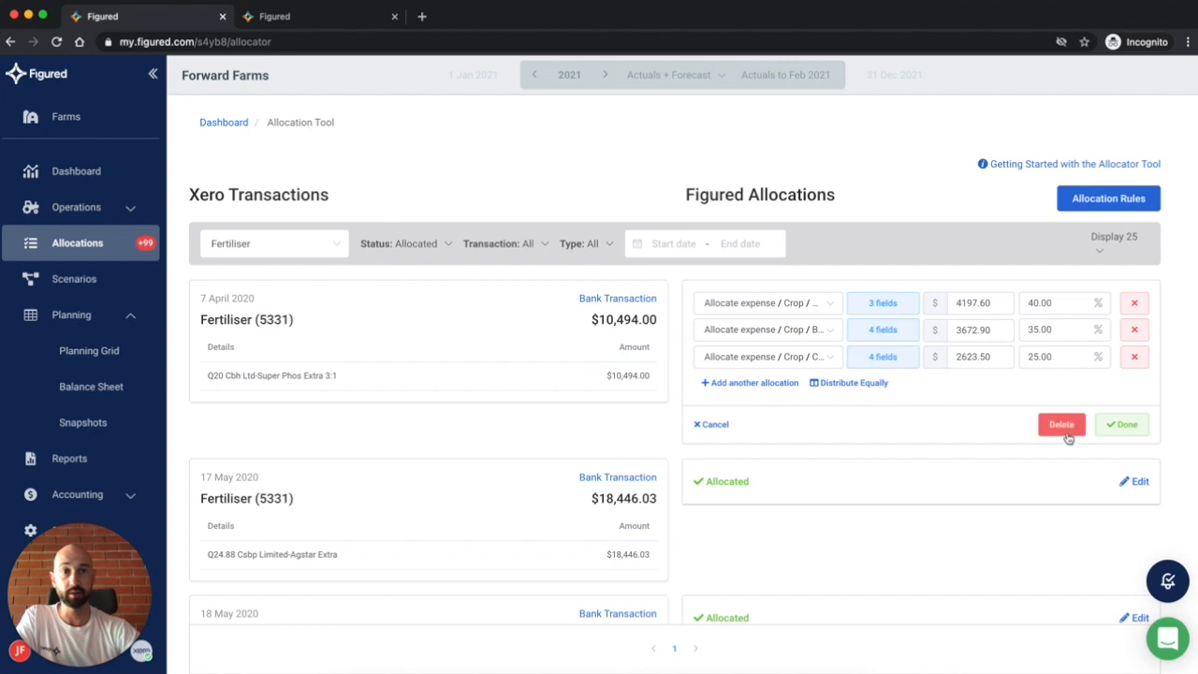
{"action": "left_click", "coordinate": [712, 425]}
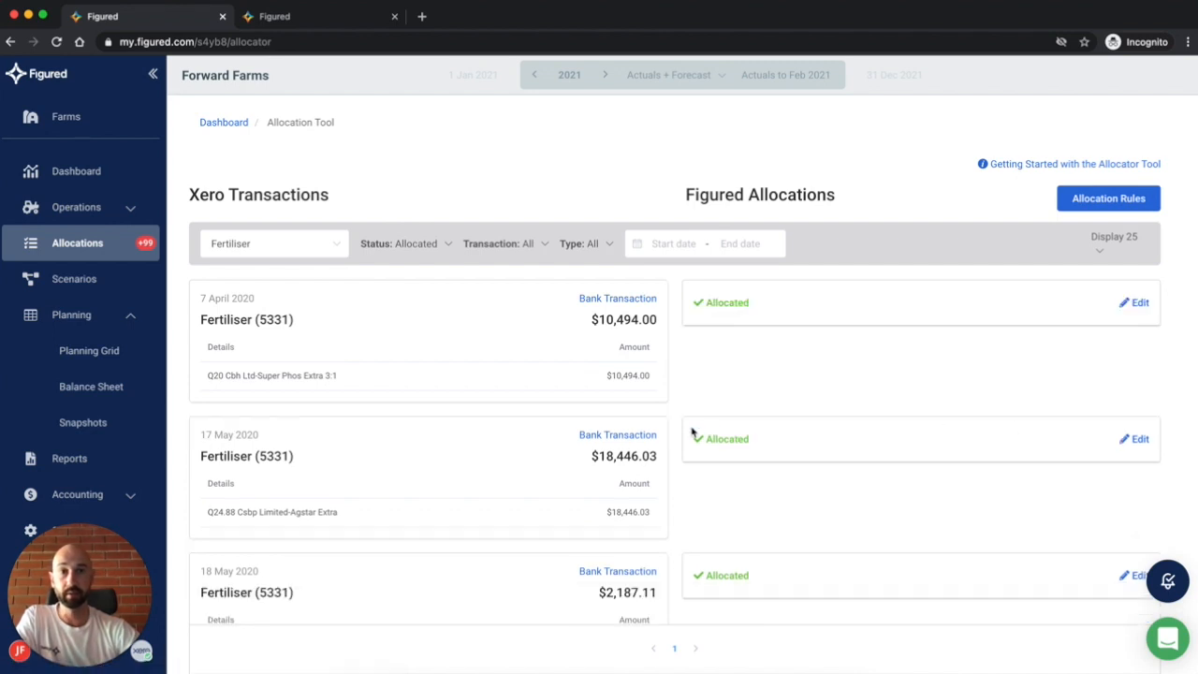
{"action": "left_click", "coordinate": [333, 25]}
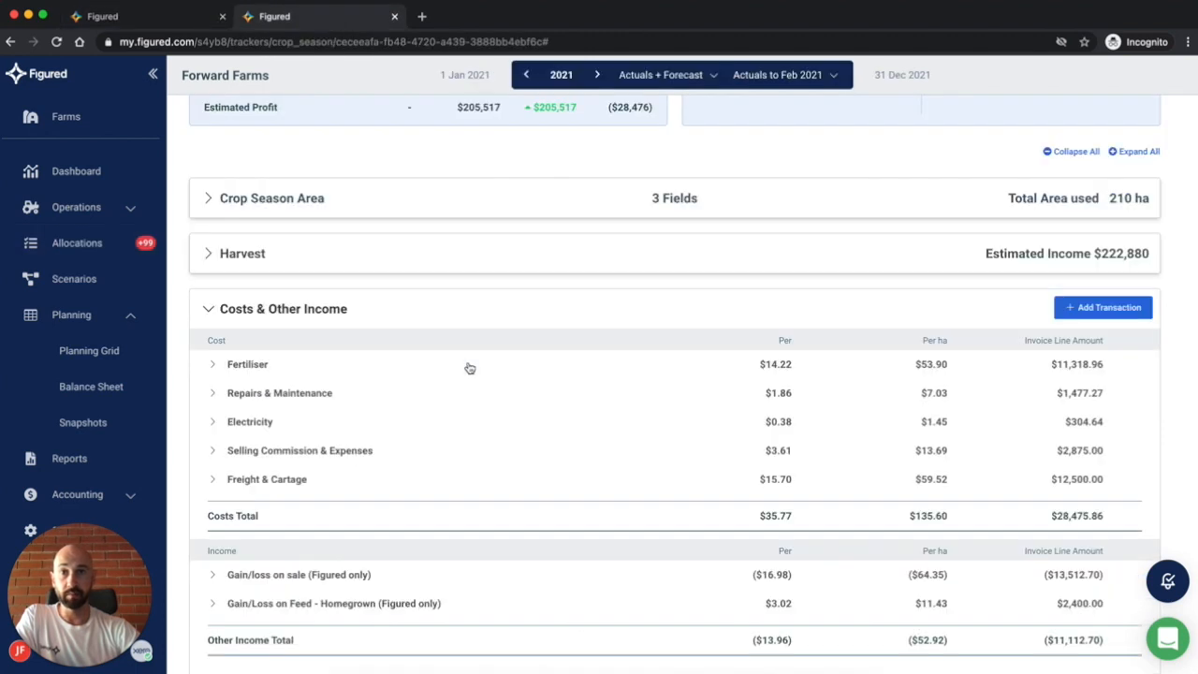
{"action": "left_click", "coordinate": [215, 367]}
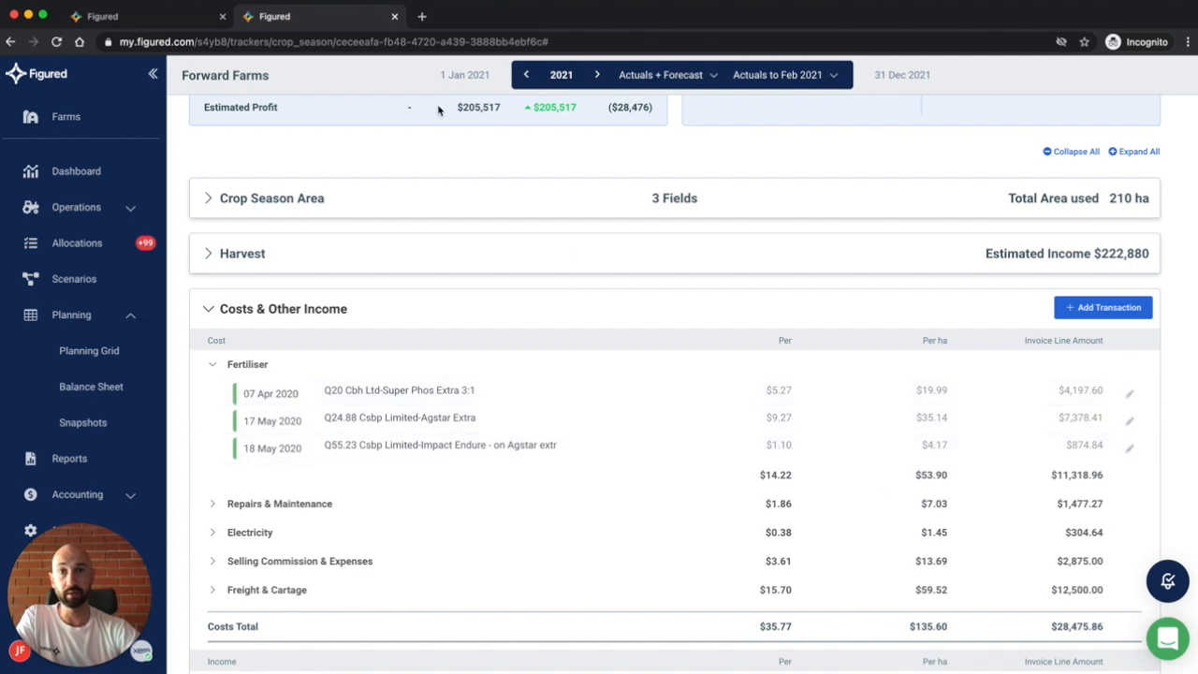
Step: Return to the Allocation Tool and open the 7 April 2020 Fertiliser transaction's allocation for editing
{"action": "left_click", "coordinate": [128, 21]}
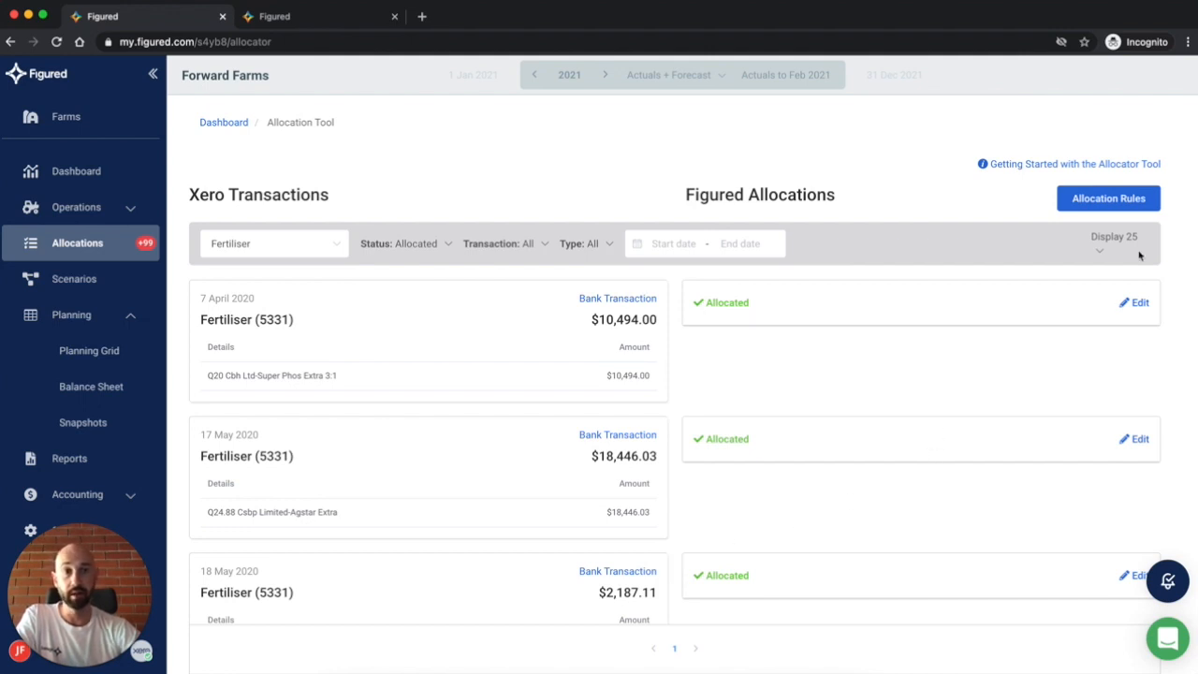
{"action": "left_click", "coordinate": [1140, 304]}
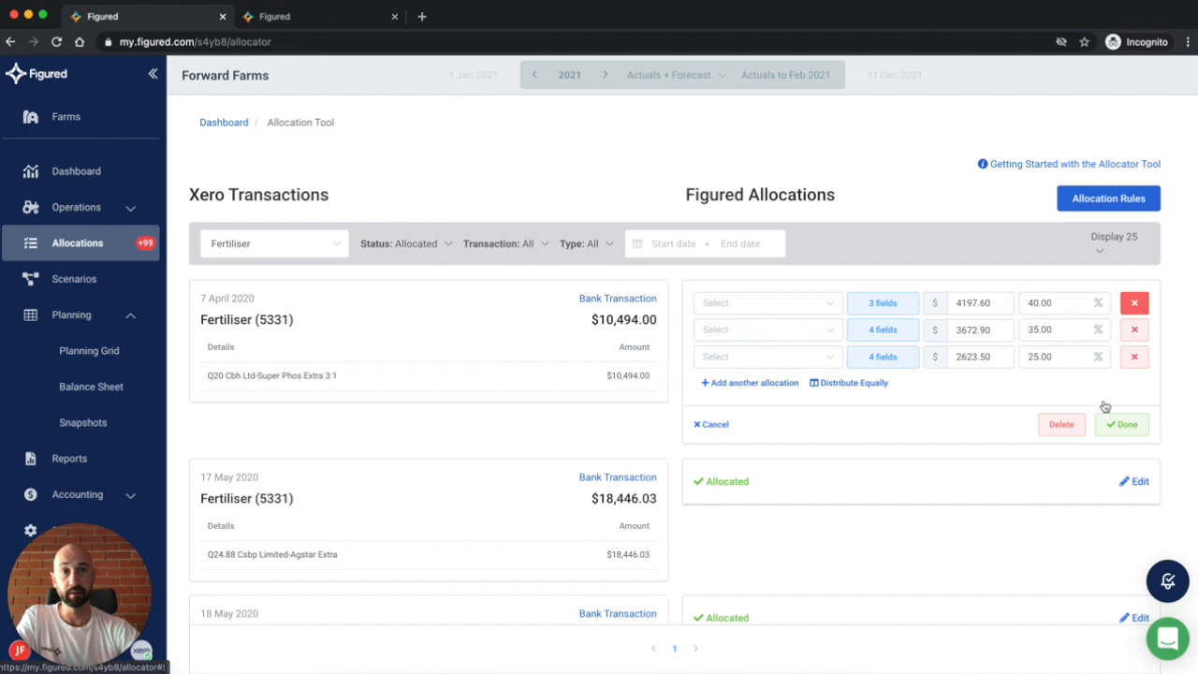